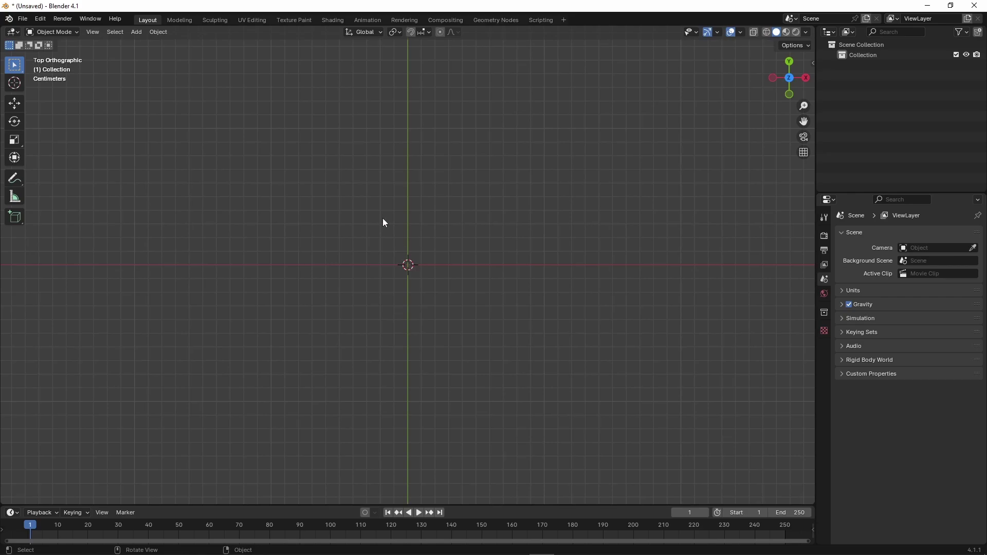
- Add a Square from the HUD & UI punctual elements and set its base to 0.17
left_click(137, 32)
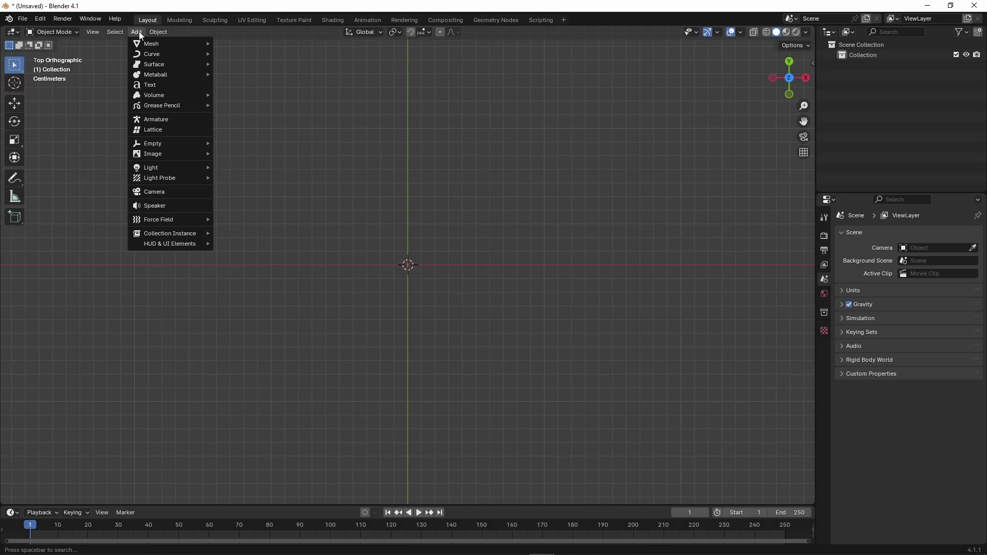
mouse_move(182, 244)
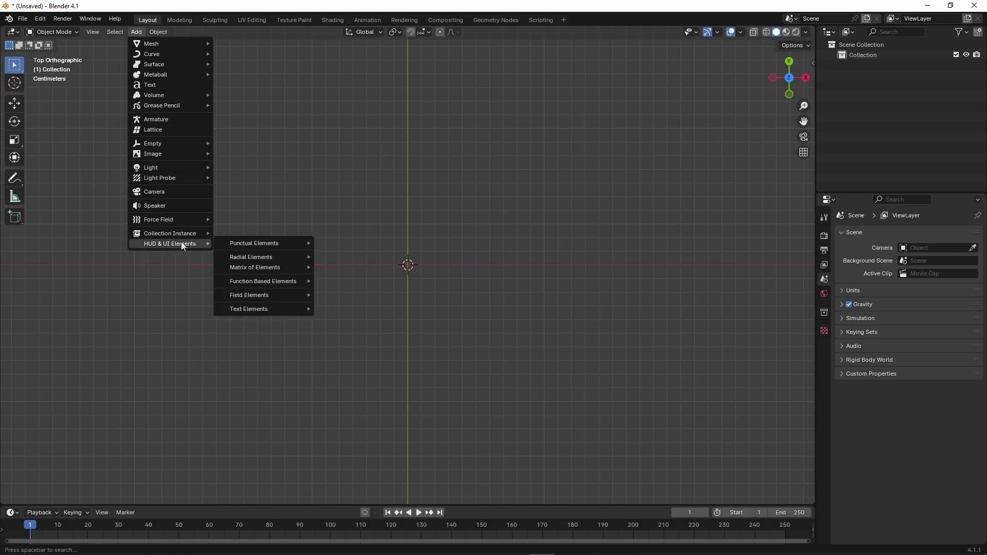
mouse_move(267, 245)
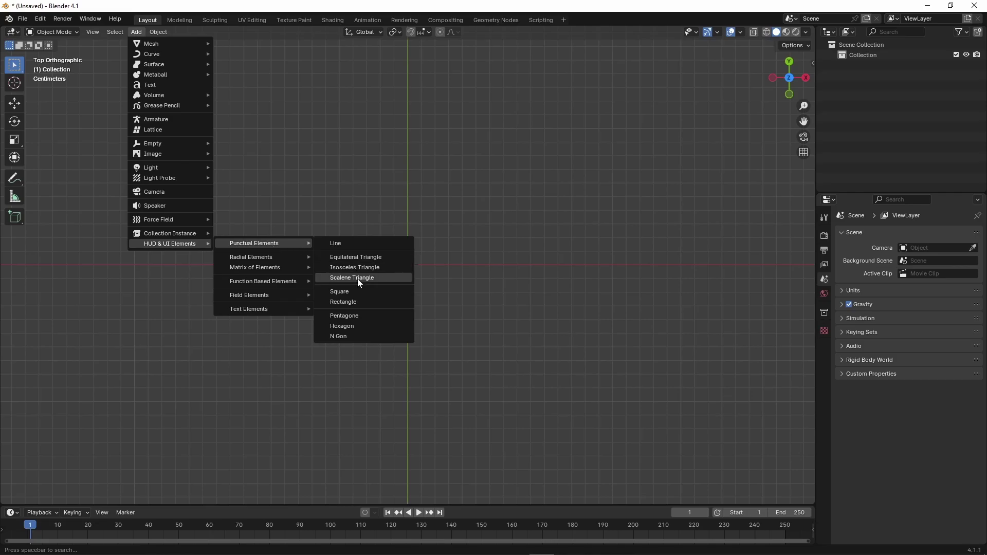
left_click(358, 292)
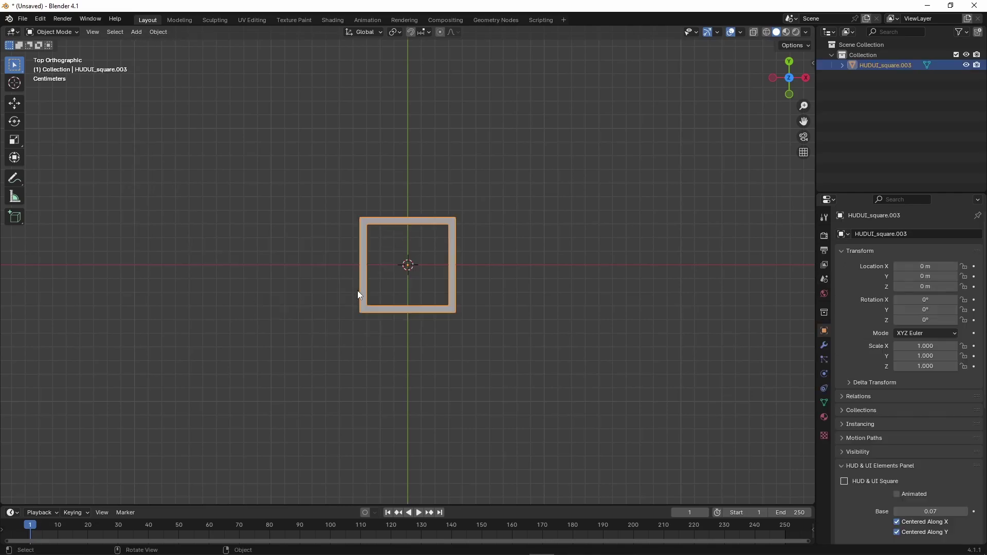
scroll(860, 510, "down", 10)
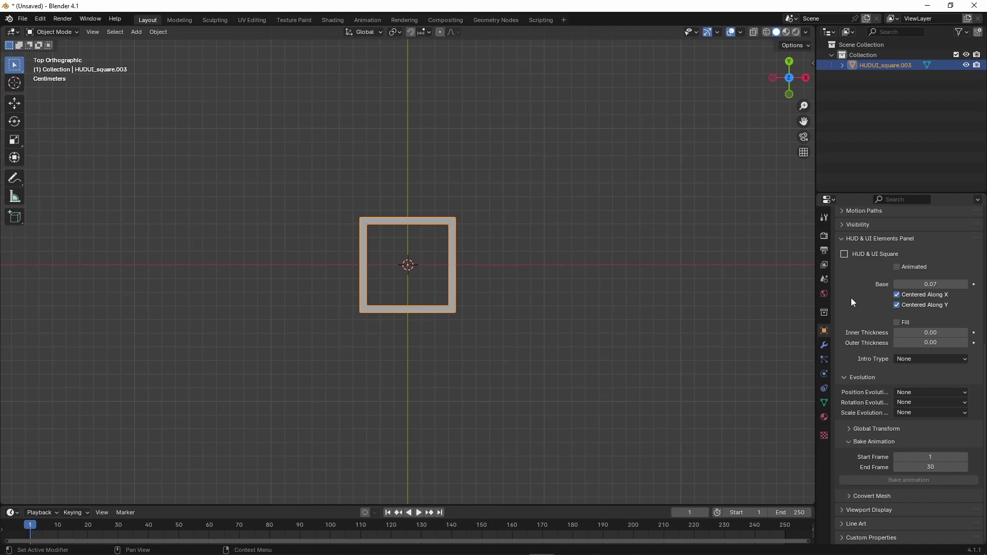
mouse_move(910, 290)
left_mouse_down()
mouse_move(941, 291)
mouse_move(909, 286)
left_mouse_up()
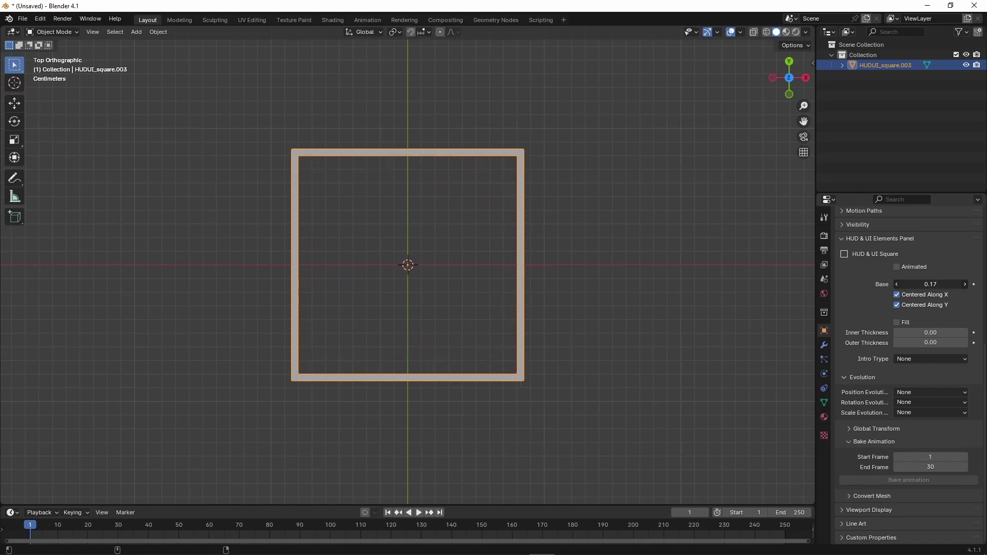
- Switch the square's centering along X off and back on, and do the same for centering along Y
left_click(897, 296)
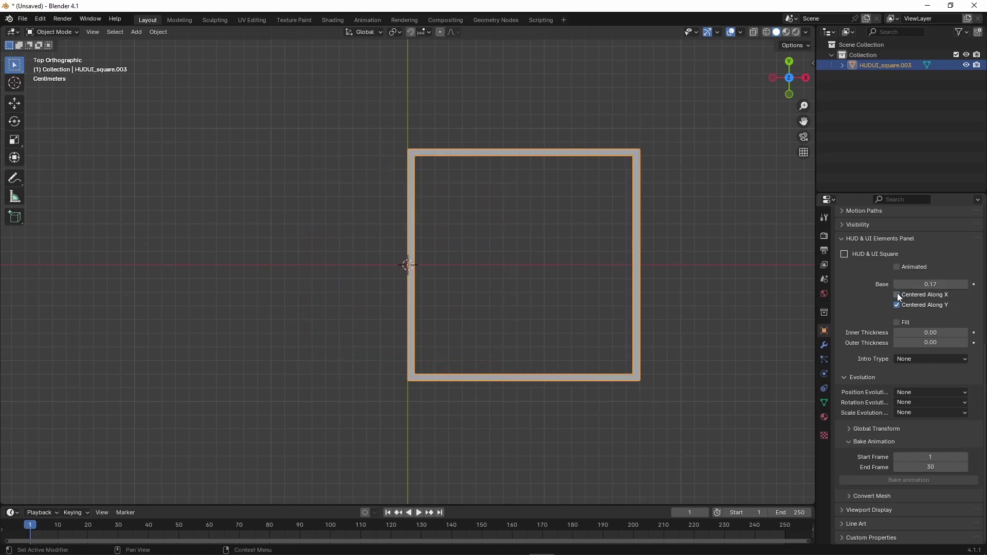
left_click(897, 295)
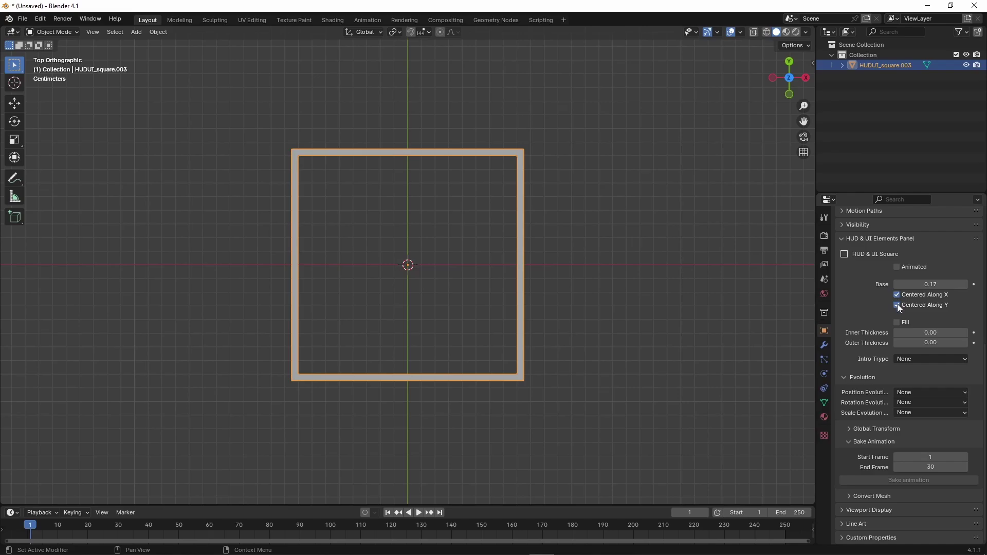
left_click(897, 306)
left_click(898, 305)
- Offset the square's Global Transform position to about X -0.006 m, Y -0.009 m and Z -0.034 m
left_click(869, 429)
middle_click_drag(868, 427, 859, 325)
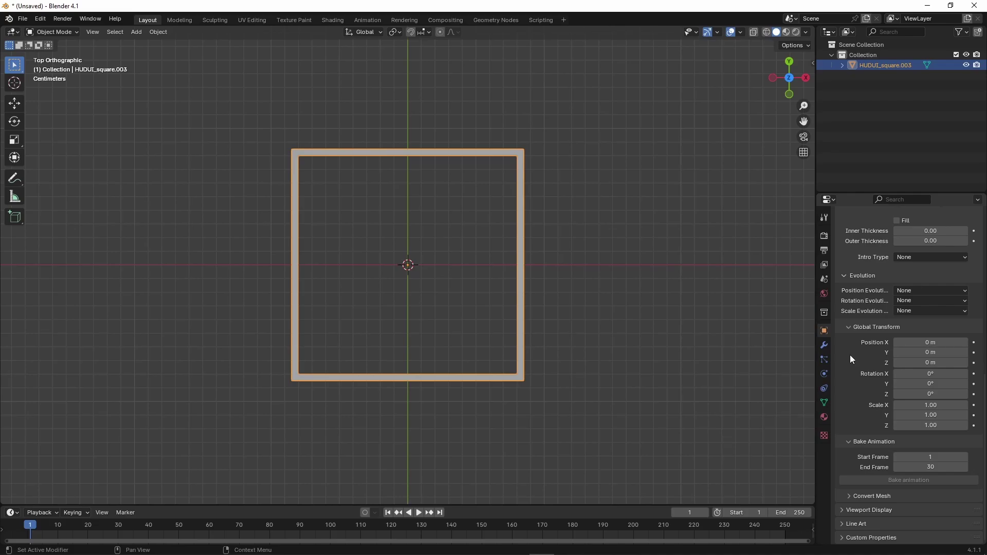
mouse_move(913, 342)
left_mouse_down()
mouse_move(949, 342)
mouse_move(913, 349)
mouse_move(954, 352)
mouse_move(907, 353)
left_mouse_up()
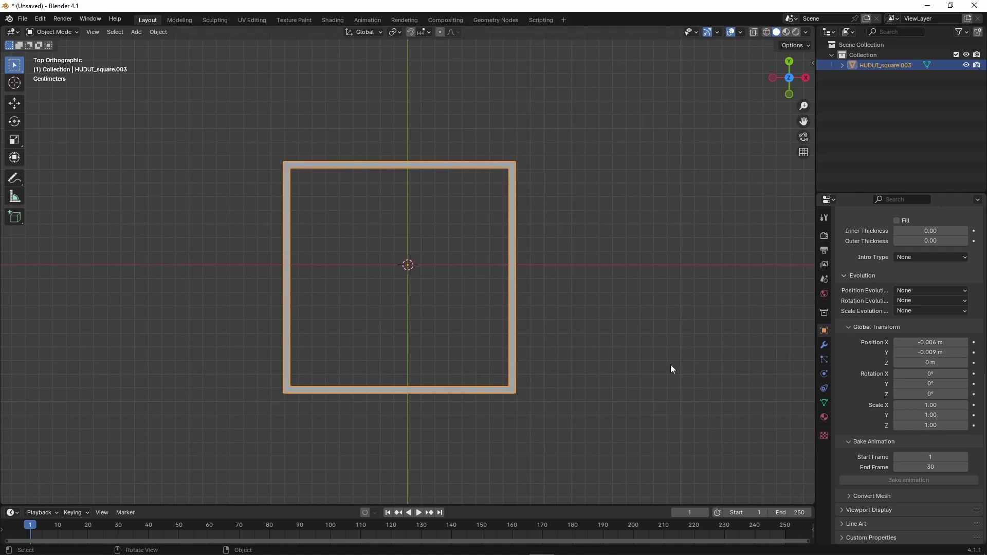
middle_click_drag(671, 366, 697, 281)
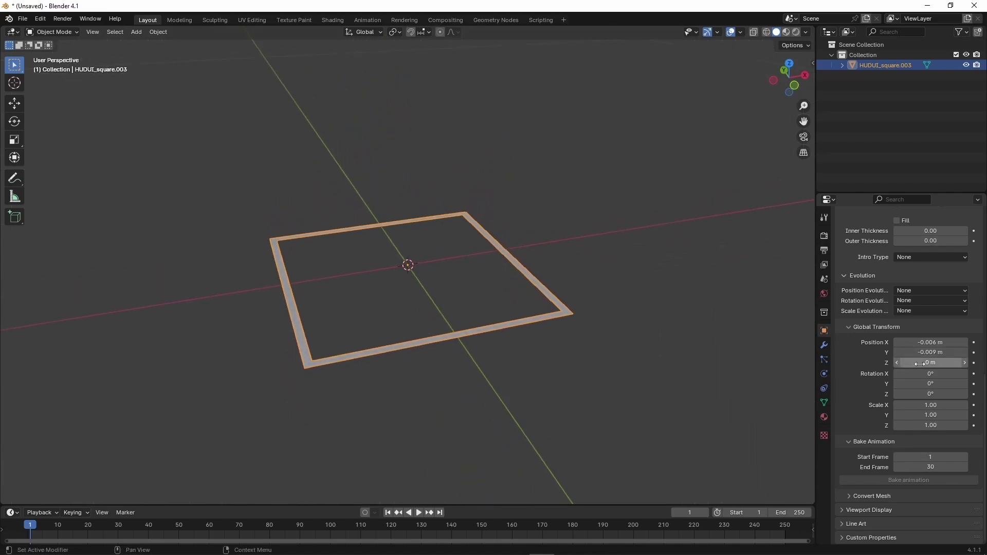
mouse_move(918, 362)
left_mouse_down()
mouse_move(934, 363)
mouse_move(908, 363)
left_mouse_up()
key("KP_7")
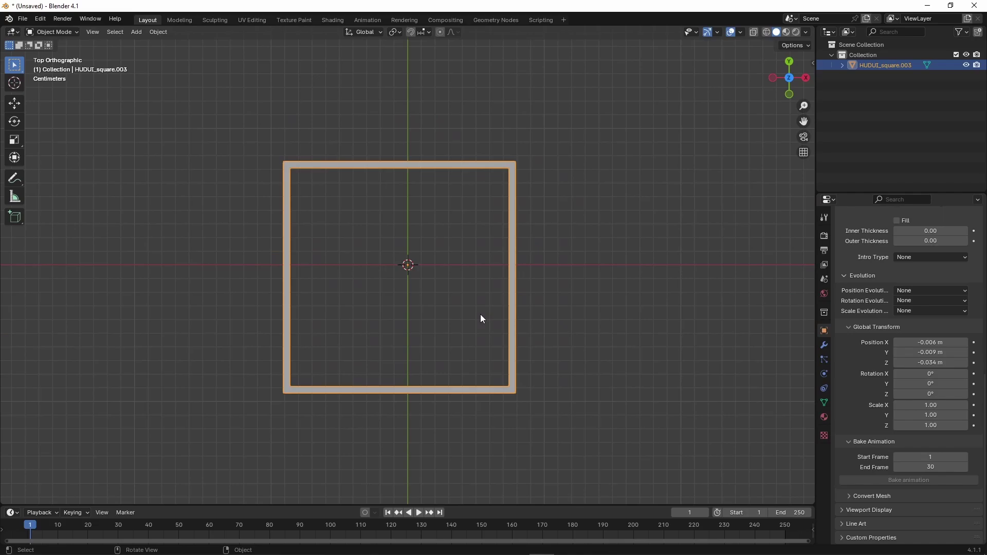
- Reset the square's Global Transform position to 0 m on the X, Y and Z axes
left_click(932, 343)
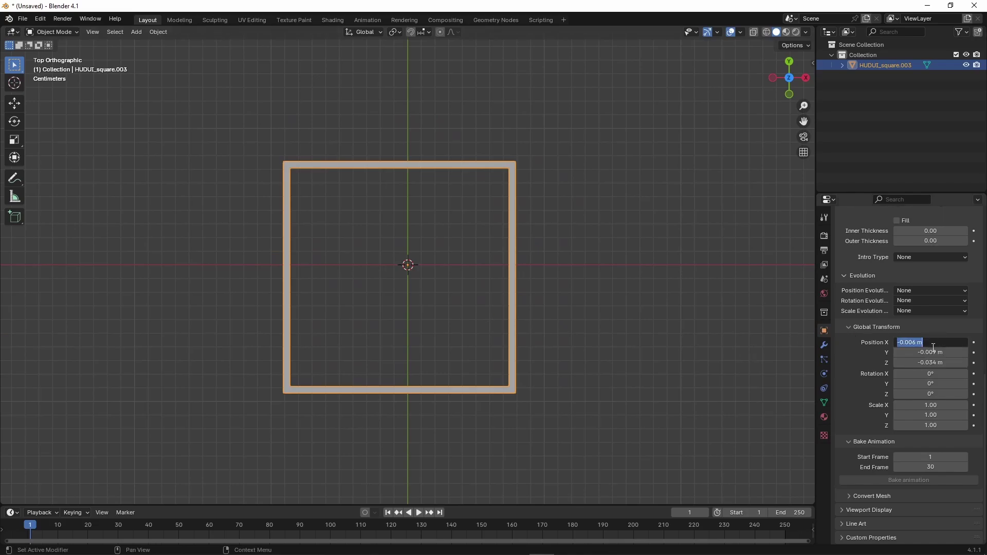
type("0")
key("Return")
left_click(933, 353)
type("0")
key("Return")
left_click(930, 365)
type("0")
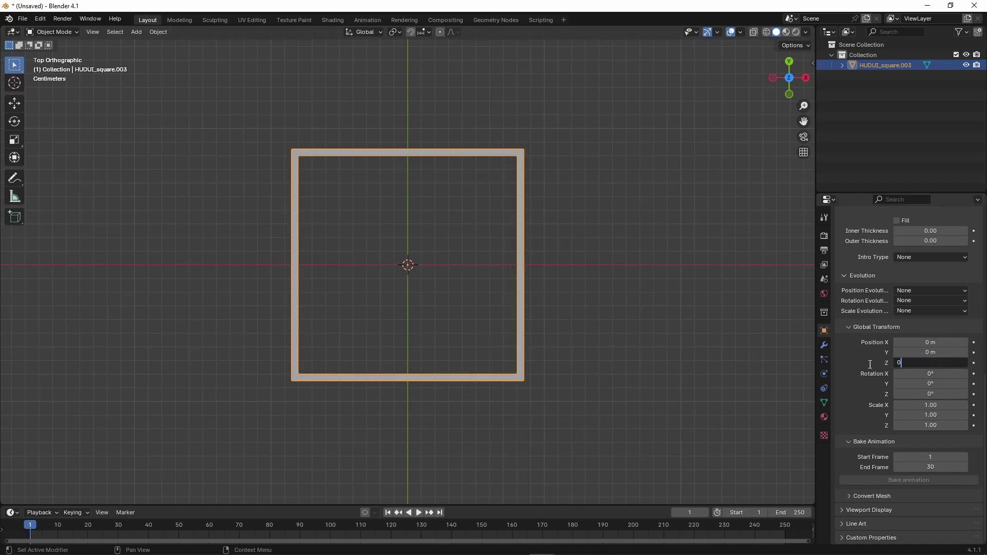
key("Return")
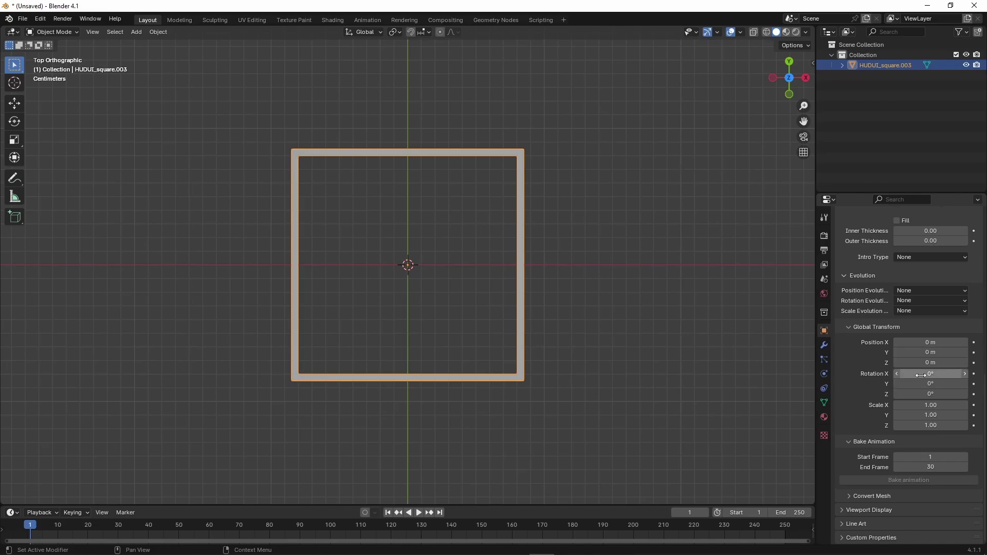
- Try the Global Transform rotation values on the centered square and undo each change
left_click_drag(931, 373, 850, 394)
key("ctrl+z")
key("ctrl+z")
key("ctrl+z")
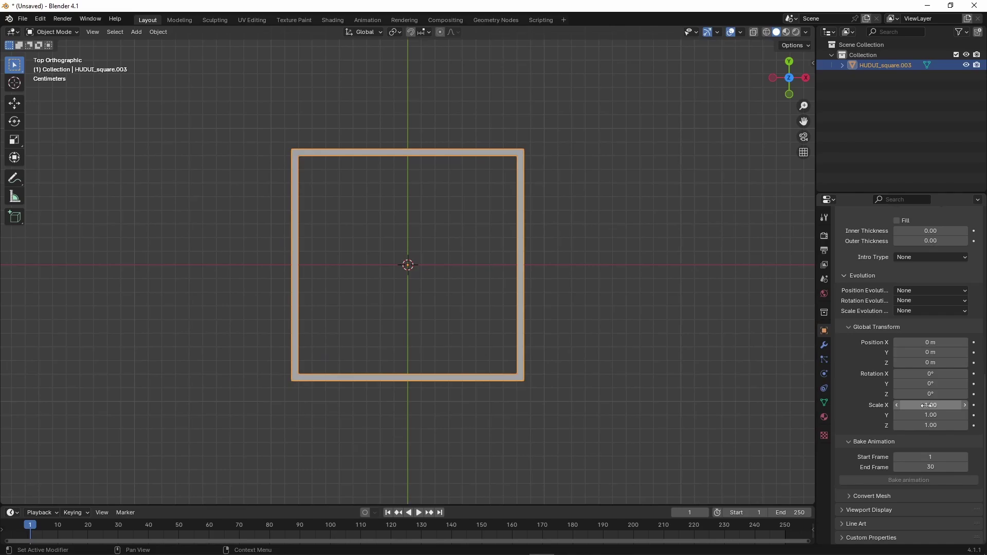
- Try scaling the square along X, Y and Z in its Global Transform, undoing each change
left_click_drag(929, 406, 966, 415)
key("ctrl+z")
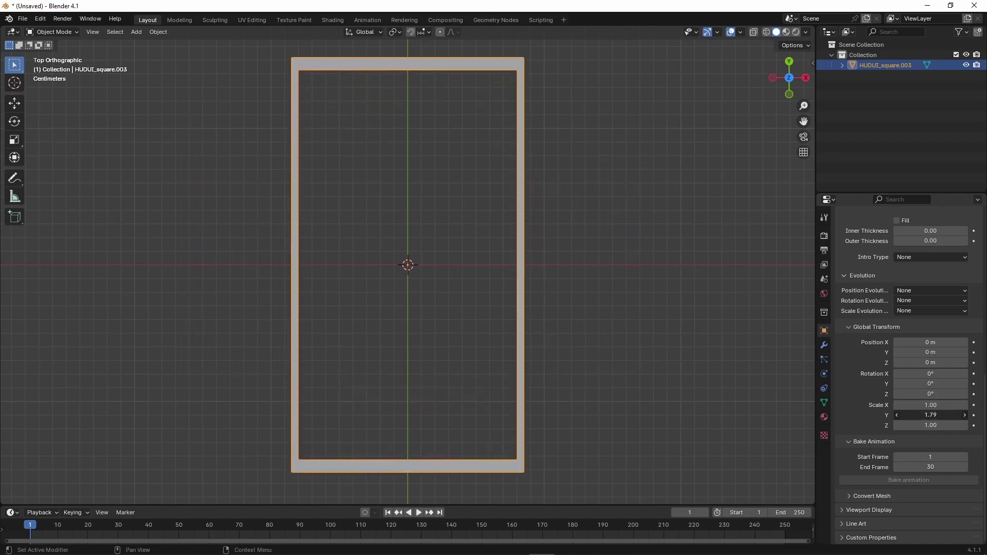
key("ctrl+z")
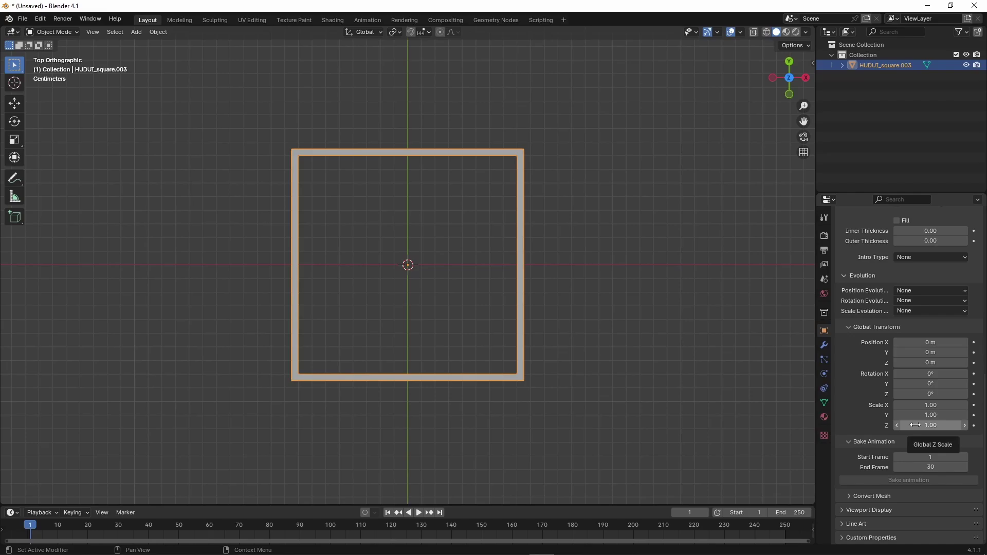
left_click_drag(921, 426, 932, 426)
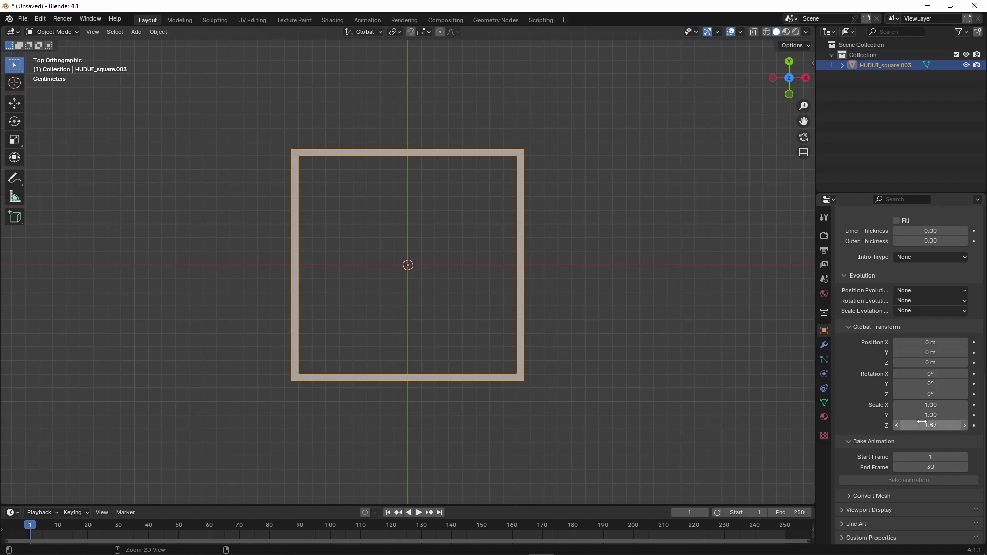
key("ctrl+z")
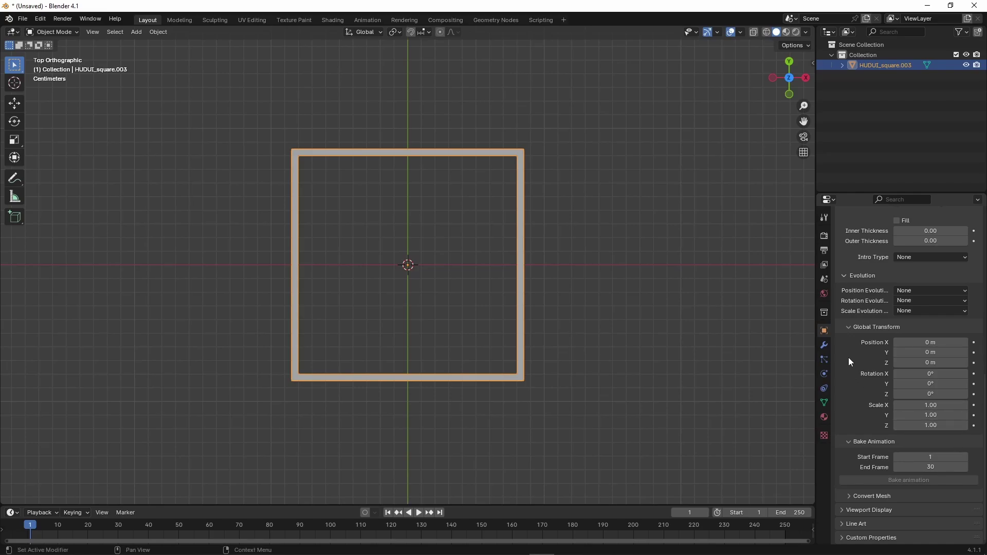
- Set the square's Global Transform position to 0.1 m on both X and Y
left_click(929, 341)
type("0.1")
key("Return")
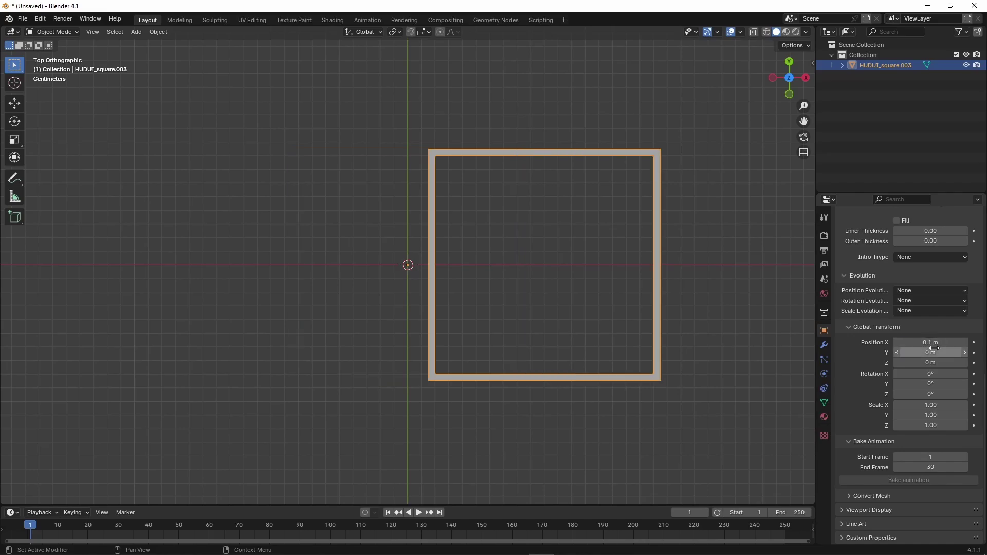
left_click(934, 350)
type("0.1")
key("Return")
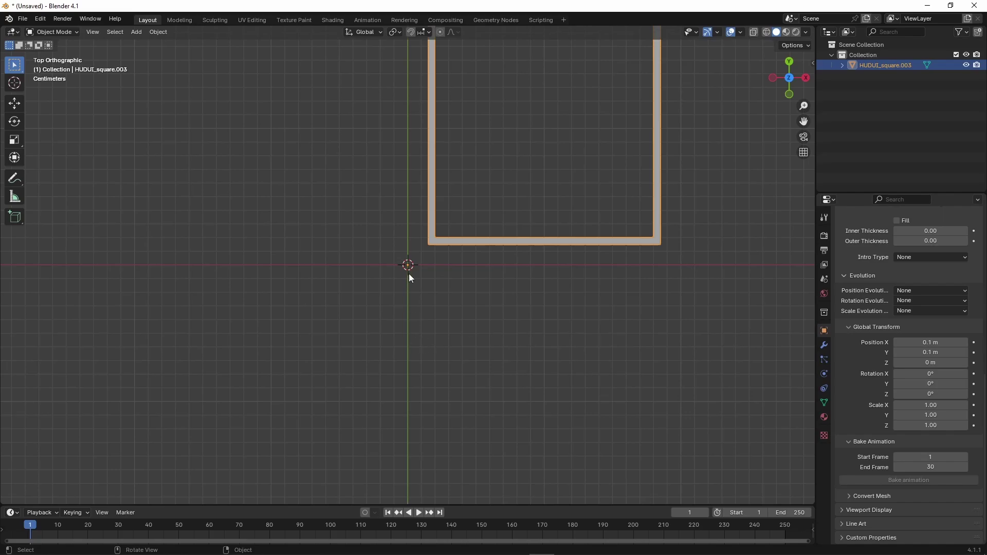
scroll(409, 274, "down", 3)
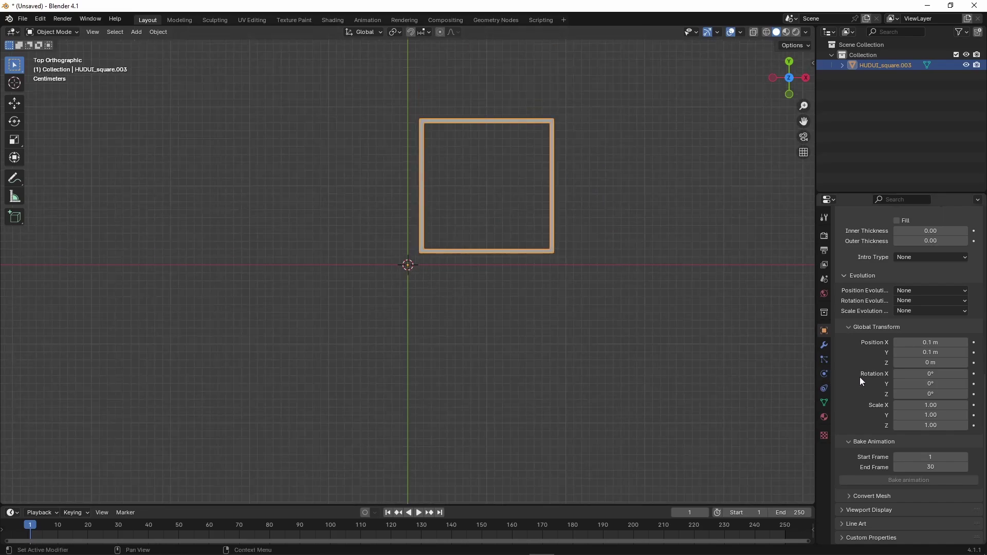
- Try the Global Transform rotation and scale values on the offset square and undo them all
left_click_drag(925, 375, 968, 415)
key("ctrl+z")
key("ctrl+z")
key("ctrl+z")
key("ctrl+z")
key("ctrl+z")
- Enable animation for the square and set its rotation evolution to Continue with a Z angle speed of 5°
left_click(868, 330)
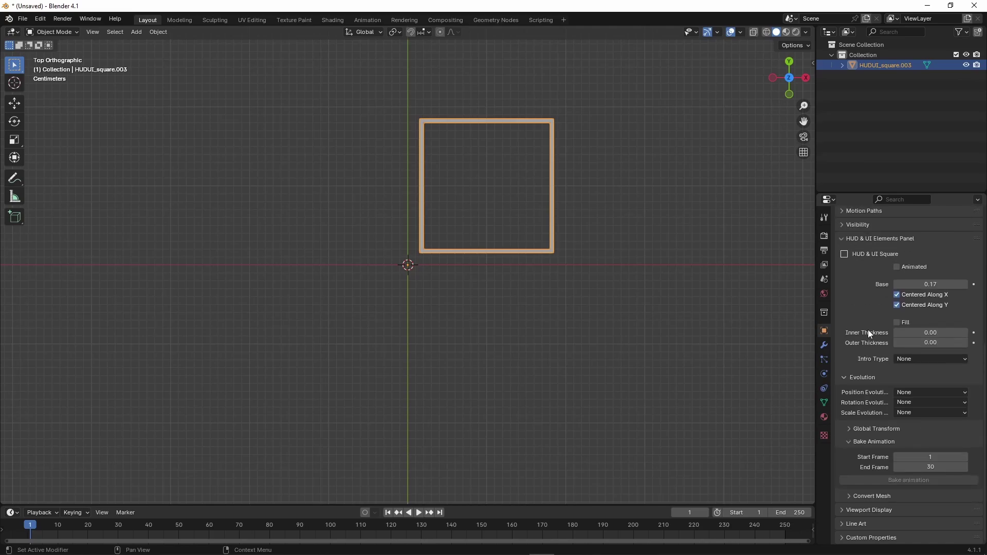
left_click(898, 267)
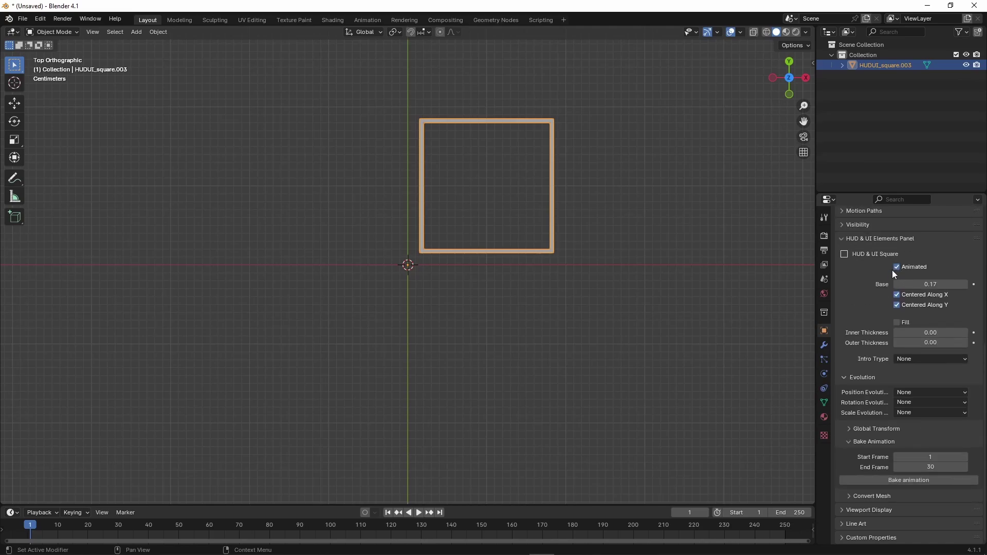
left_click(905, 404)
left_click(908, 427)
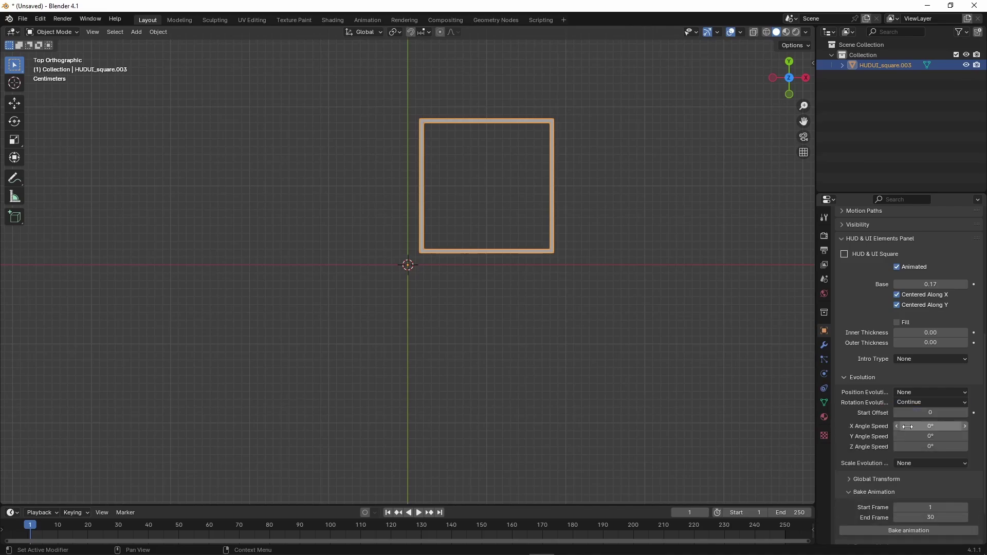
left_click(934, 446)
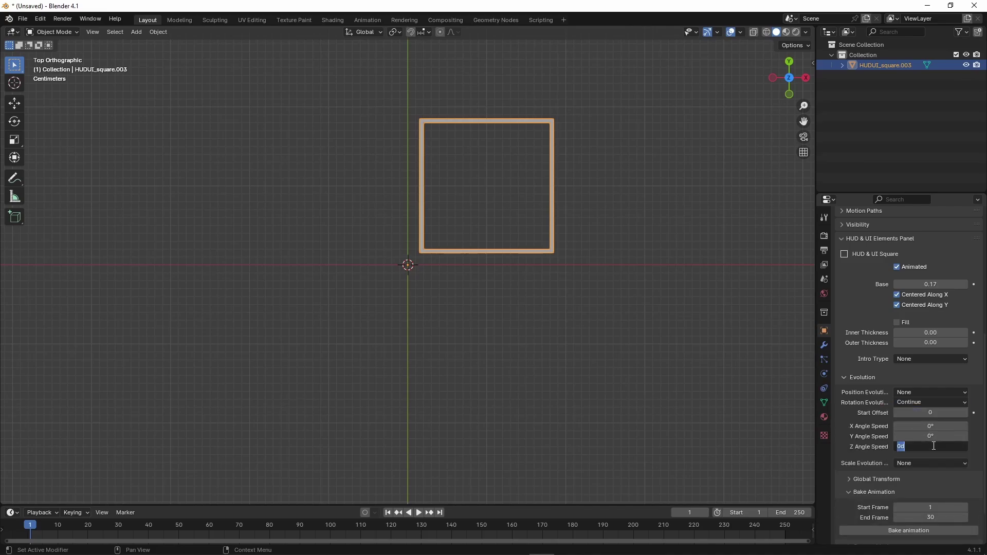
type("5")
key("Return")
- Play the square's rotation animation, stop it and return to the first frame
key("space")
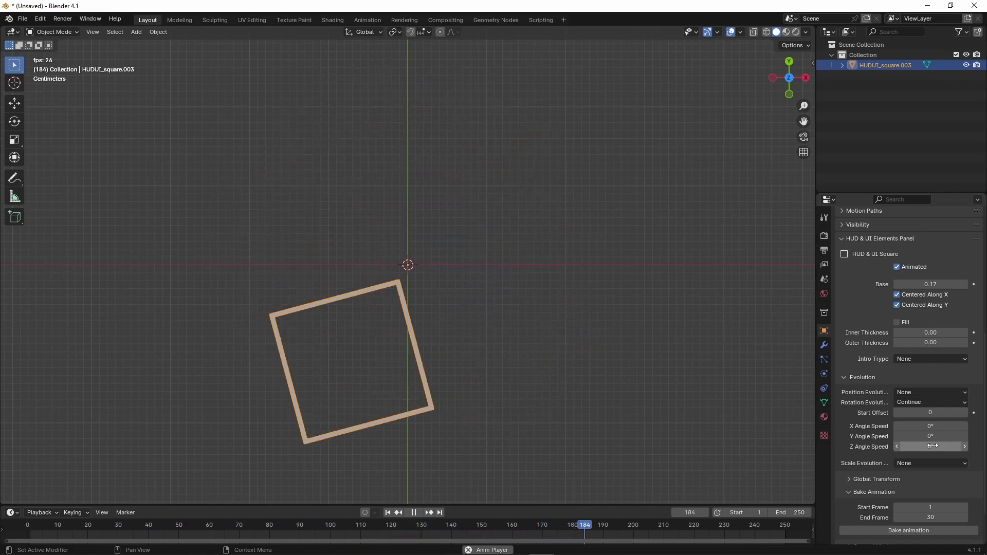
key("space")
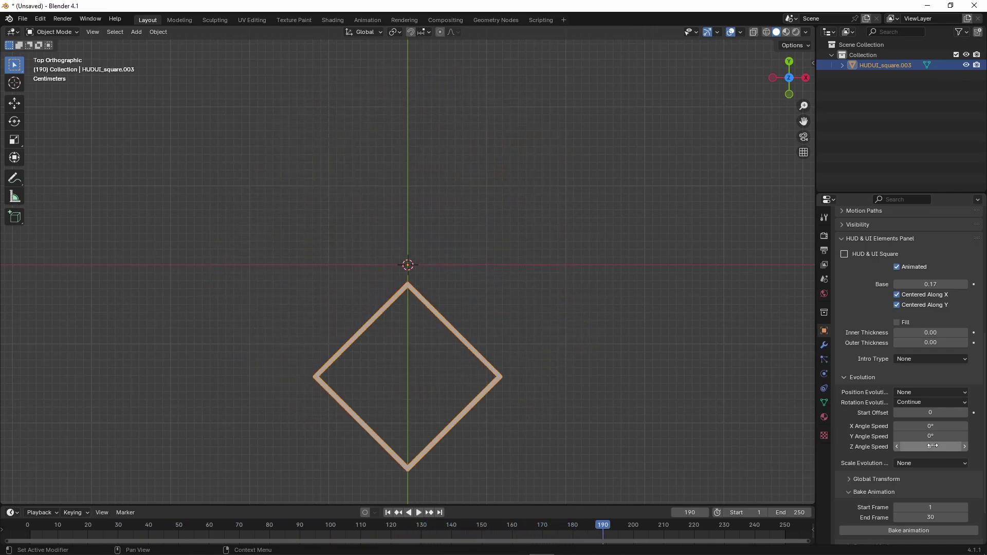
left_click(389, 513)
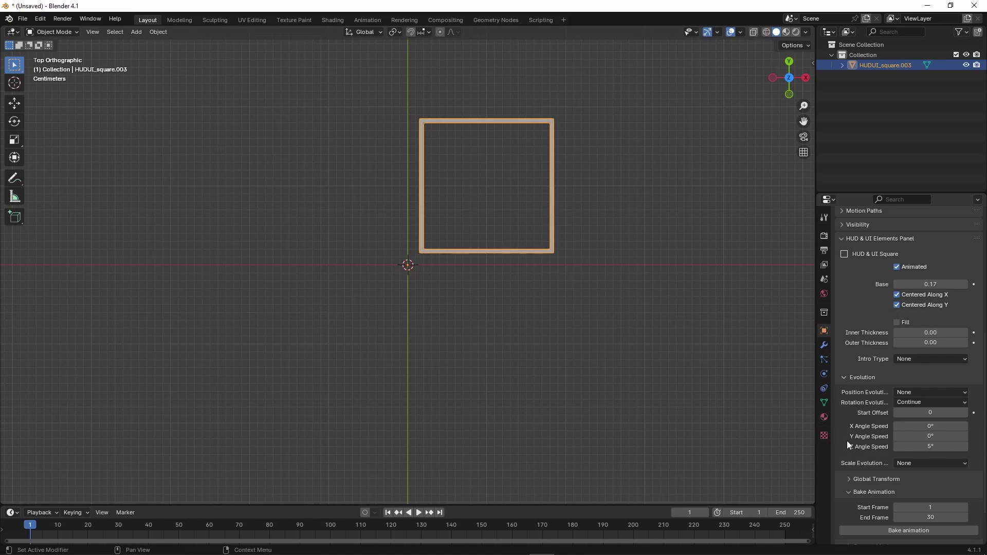
- Bake the square's animation from frame 30 to frame 90 and play back the baked result
scroll(847, 442, "down", 3)
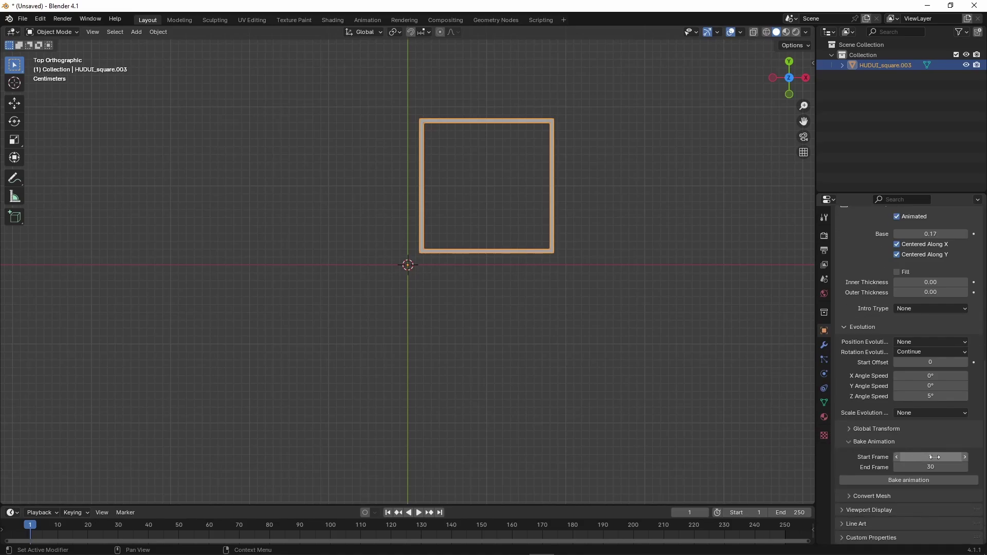
left_click(936, 457)
type("30")
key("Return")
left_click(937, 465)
type("90")
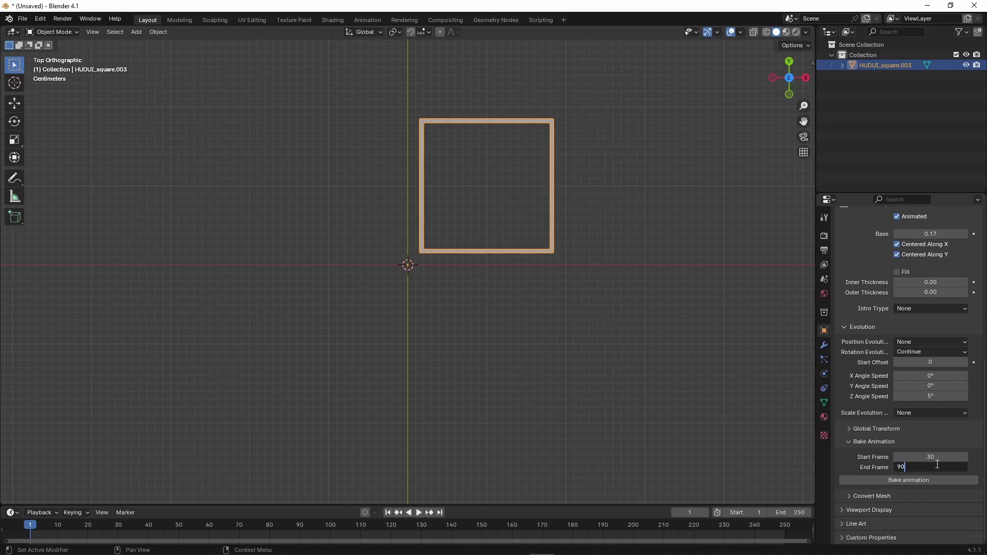
key("Return")
left_click(882, 479)
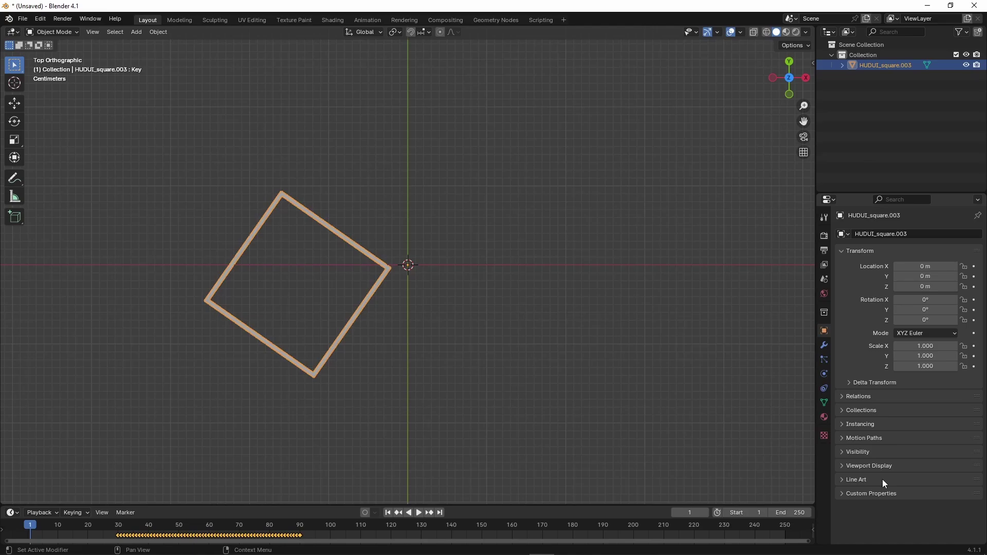
key("space")
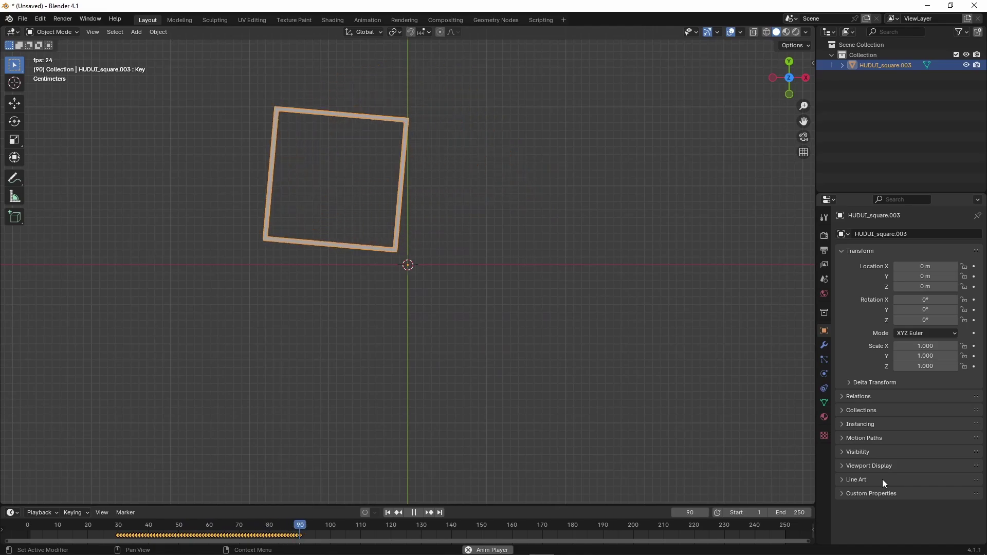
key("space")
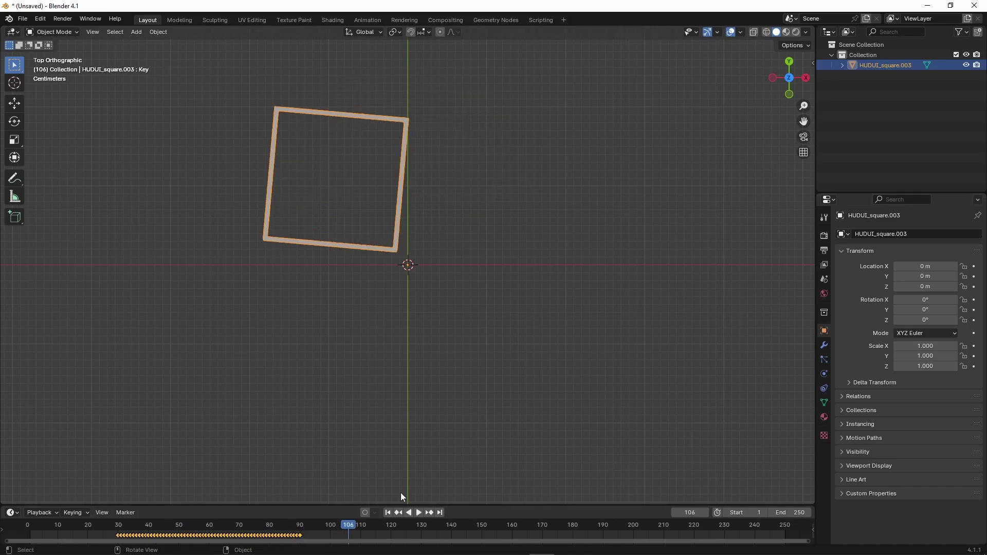
- Replay the baked square animation from the first frame, stop it and undo the bake
left_click(388, 513)
key("space")
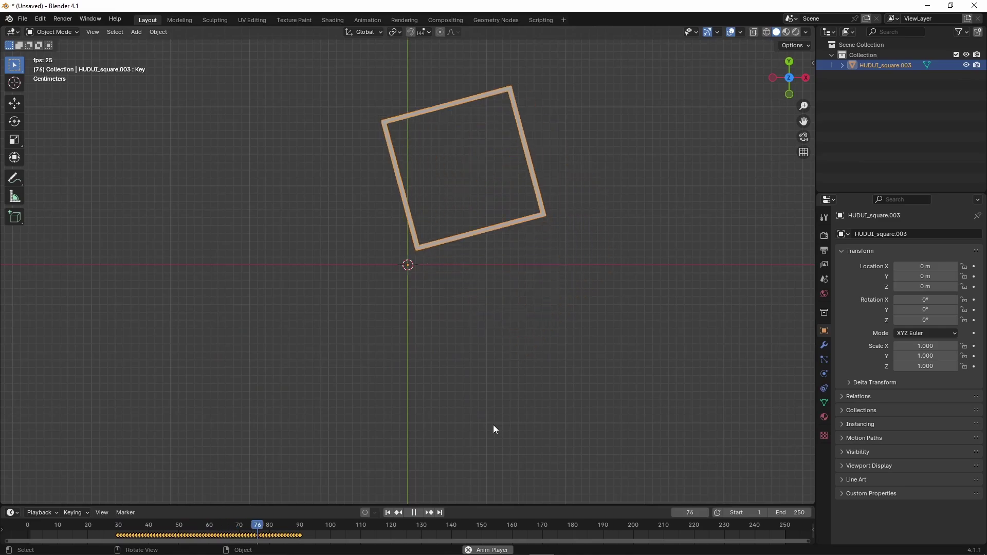
key("space")
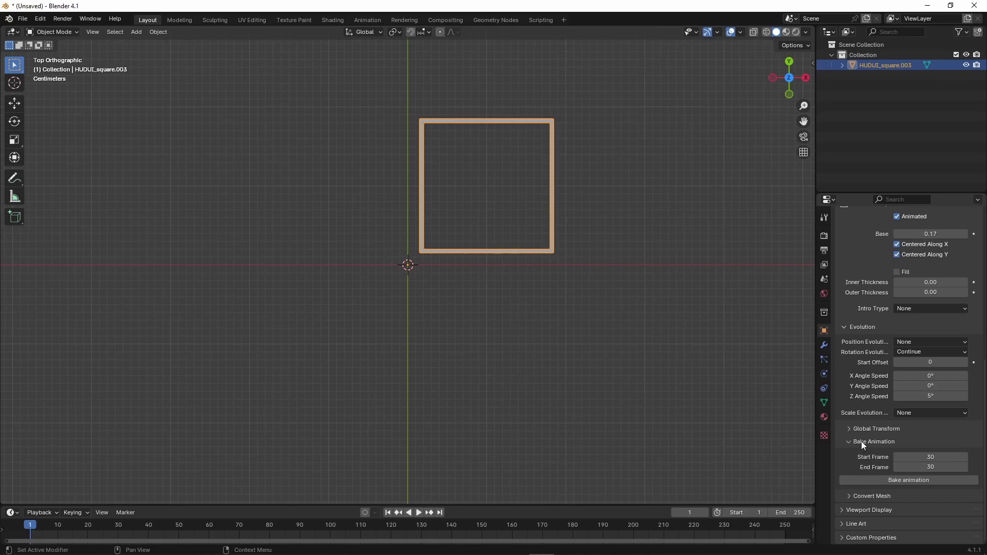
- Convert the square to an ordinary mesh and restore its HUD & UI parameters
left_click(862, 441)
left_click(862, 496)
scroll(853, 394, "down", 2)
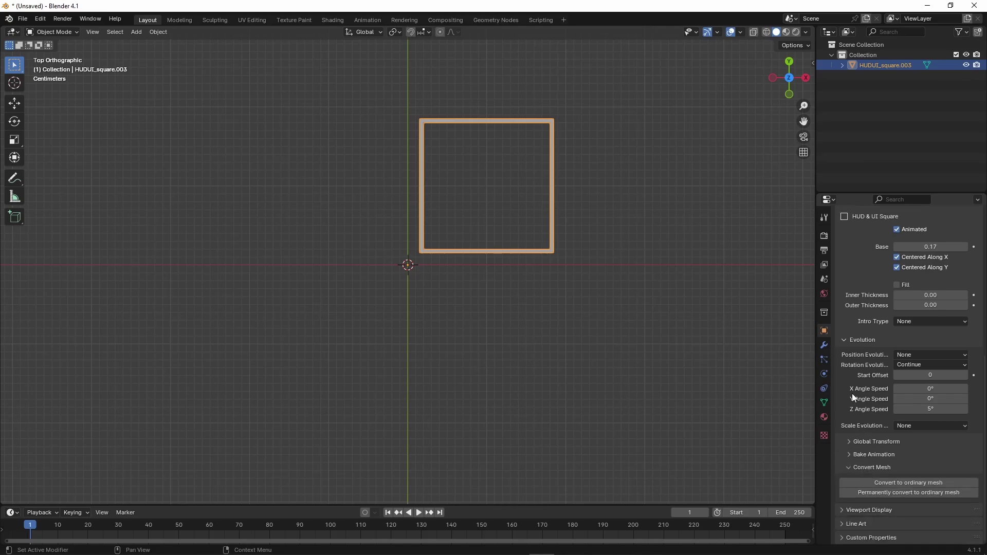
left_click(904, 480)
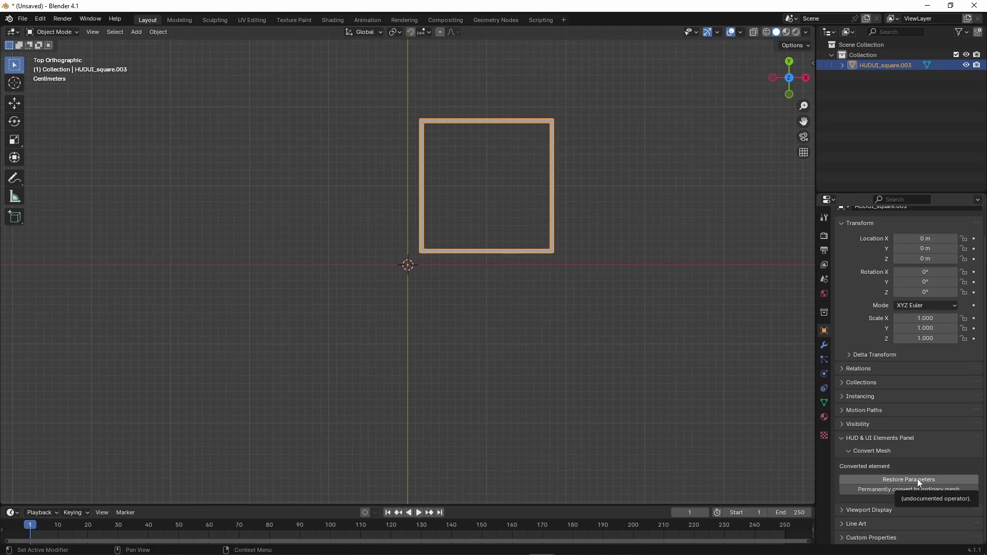
left_click(919, 481)
scroll(866, 464, "down", 10)
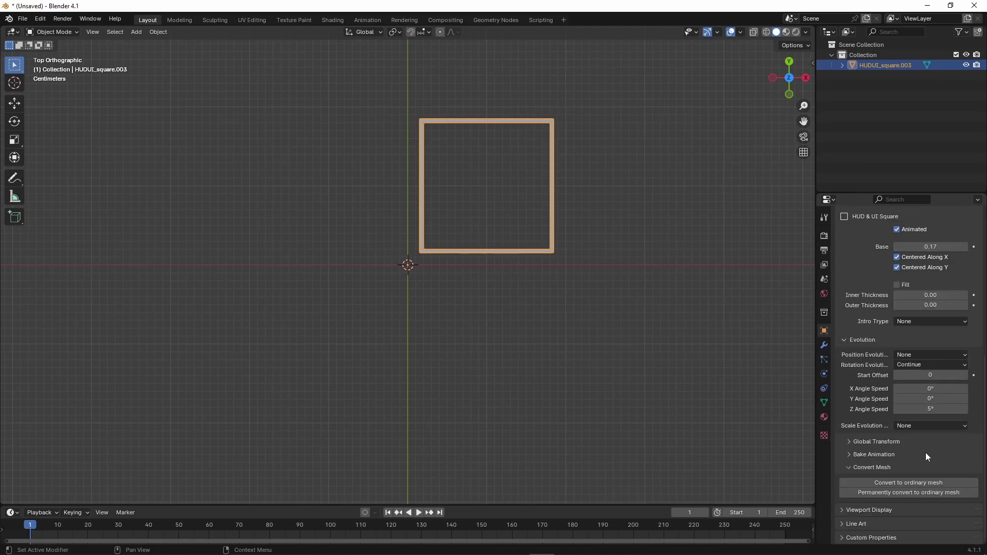
- Try permanently converting the square to an ordinary mesh and undo the conversion
left_click(924, 492)
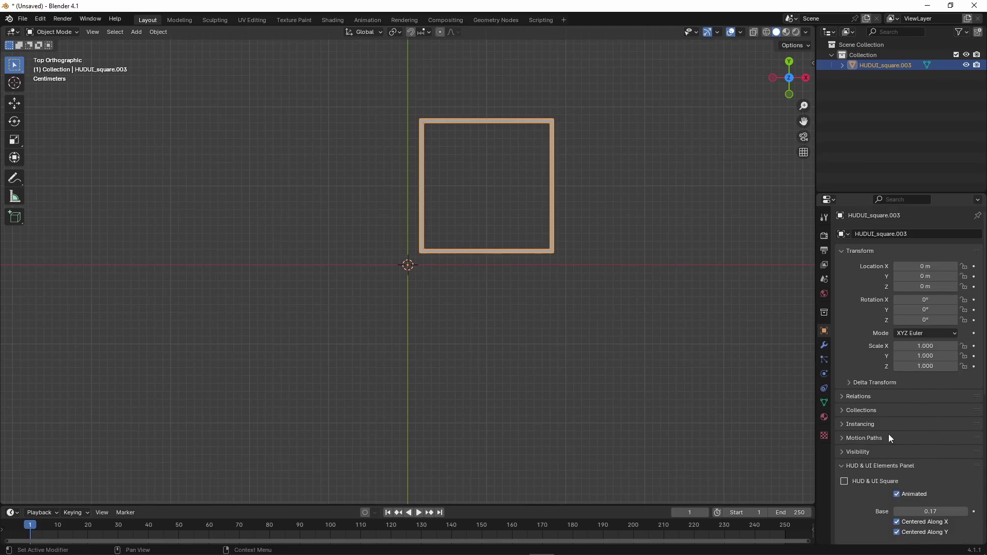
scroll(886, 436, "down", 10)
scroll(868, 408, "down", 1)
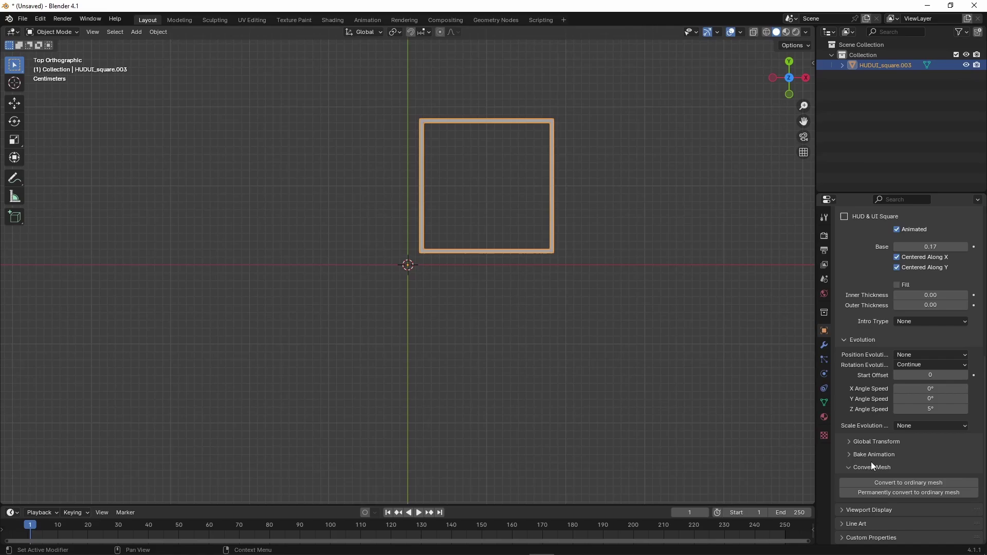
left_click(898, 491)
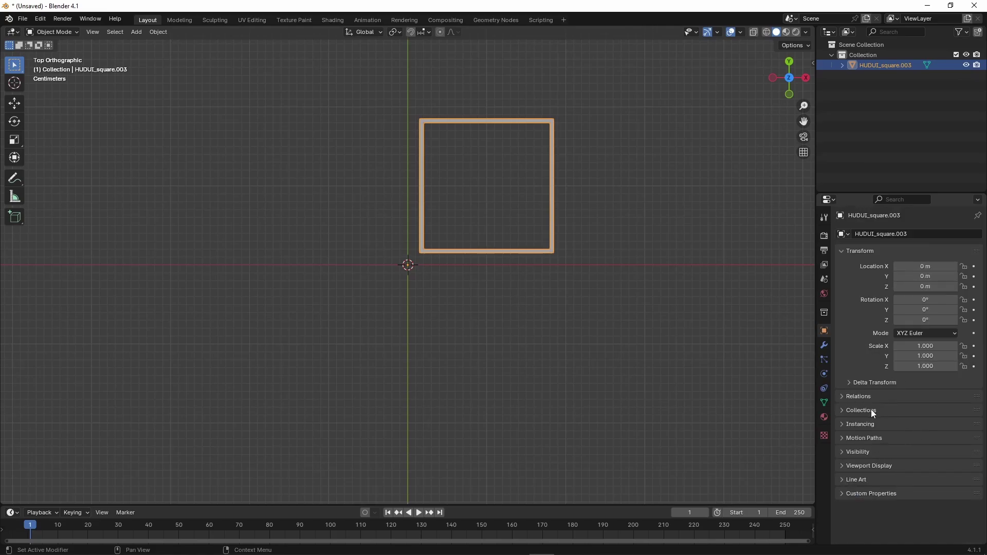
key("ctrl+z")
scroll(871, 410, "down", 10)
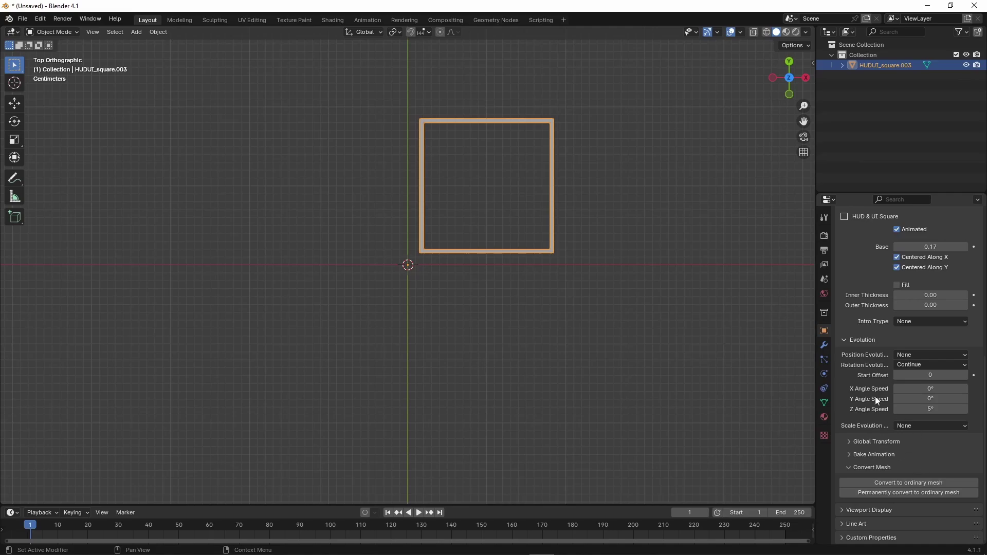
- Replace the square with a HUD & UI rectangle of width 0.07 and length 0.04
key("Delete")
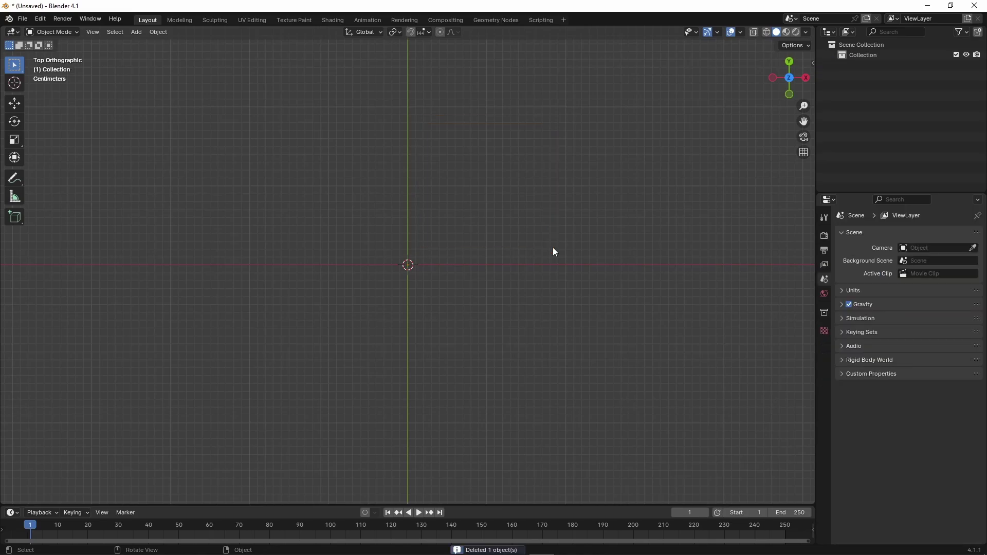
left_click(136, 32)
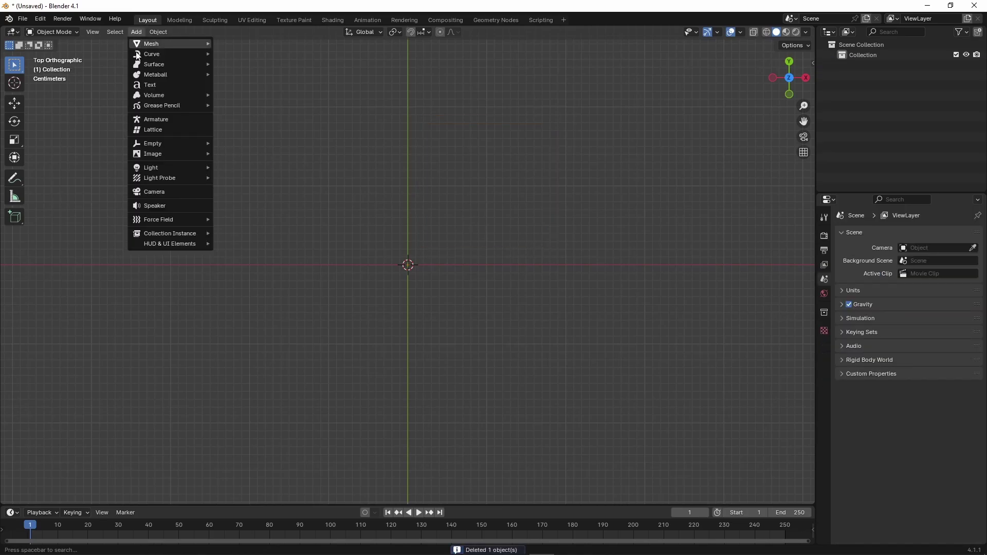
mouse_move(191, 248)
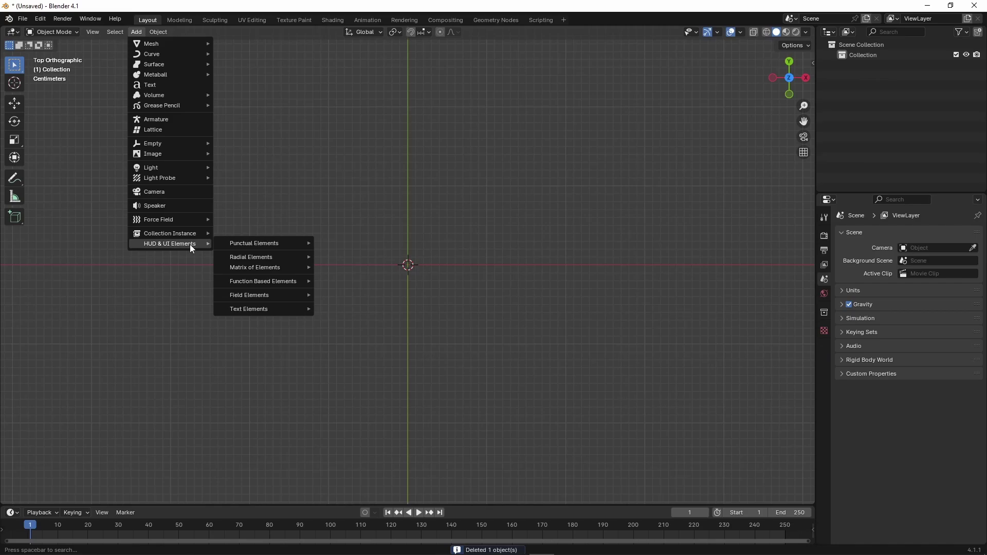
mouse_move(274, 245)
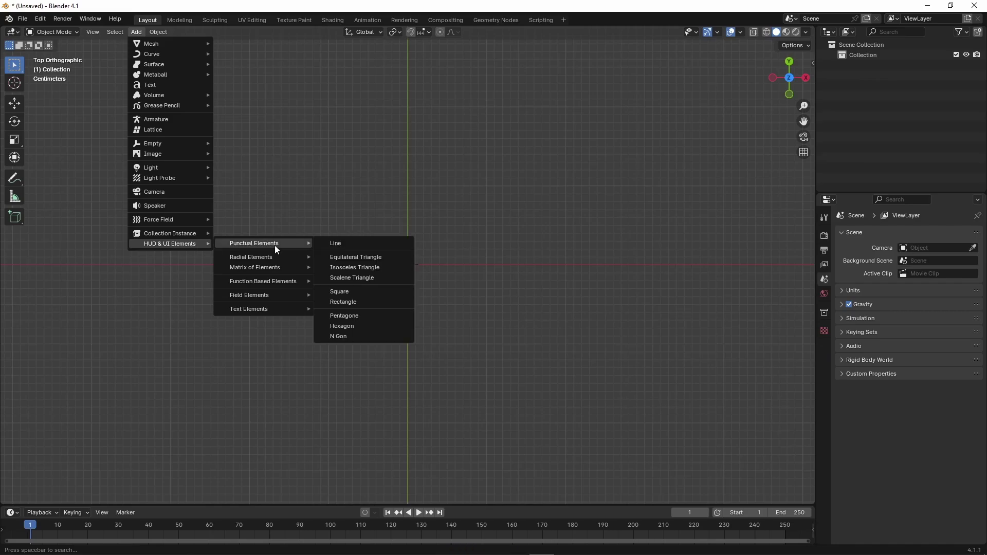
left_click(372, 302)
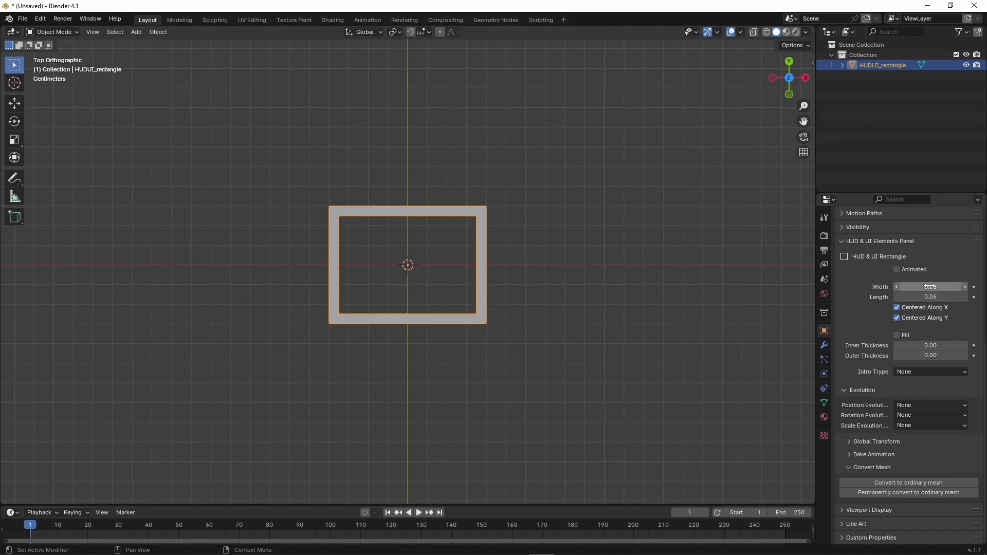
mouse_move(927, 286)
left_mouse_down()
mouse_move(962, 286)
mouse_move(925, 287)
mouse_move(929, 297)
mouse_move(955, 297)
mouse_move(920, 297)
left_mouse_up()
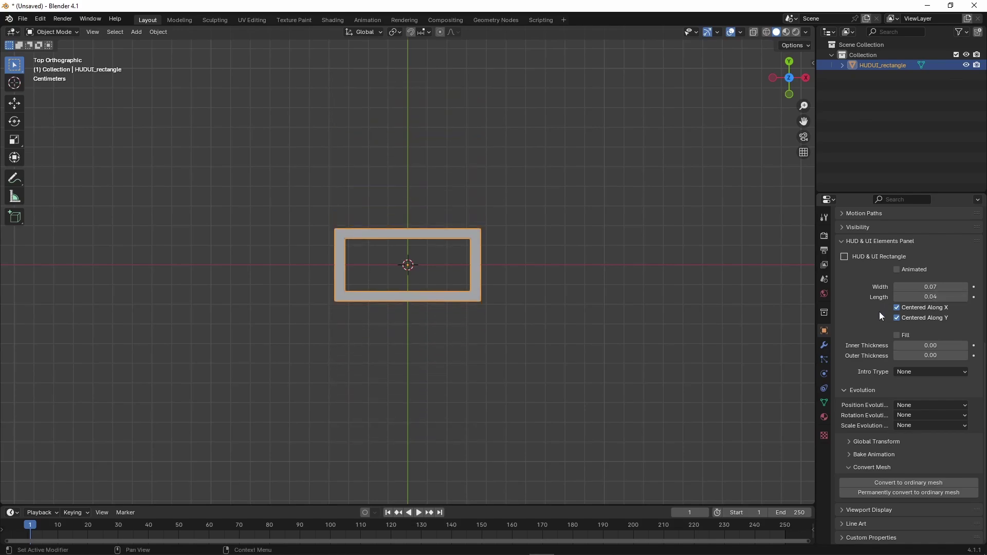
- Turn the rectangle's centering off and back on, first along X and then along Y
left_click(897, 307)
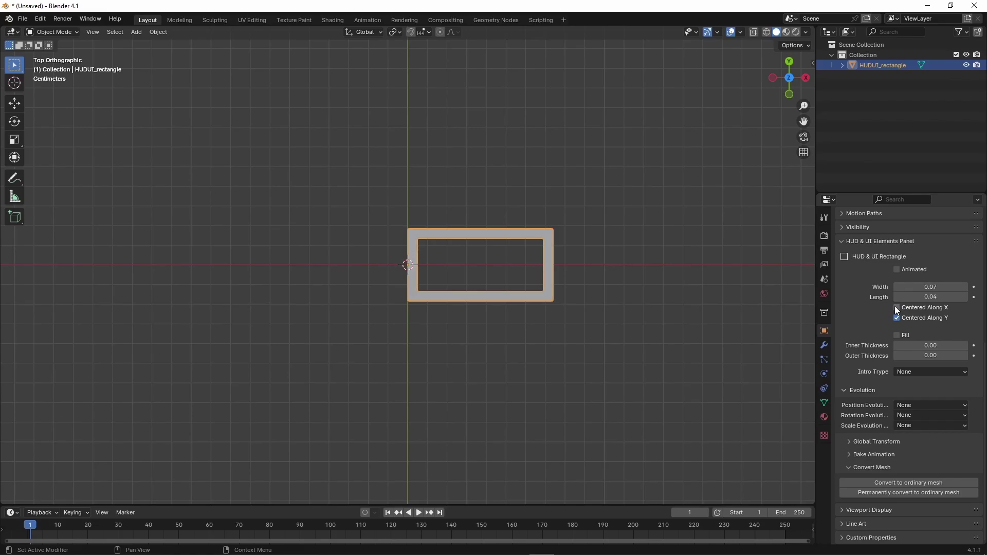
left_click(897, 307)
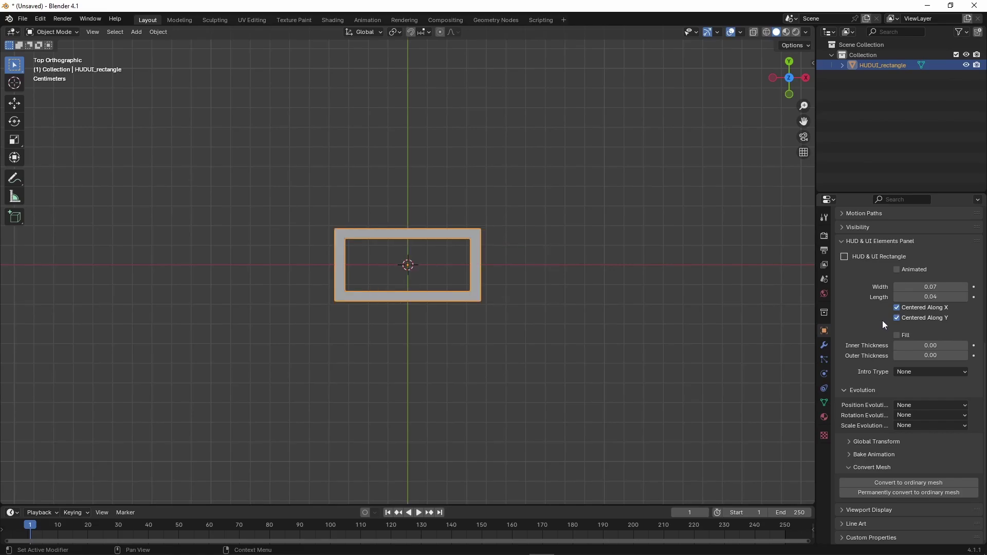
left_click(897, 318)
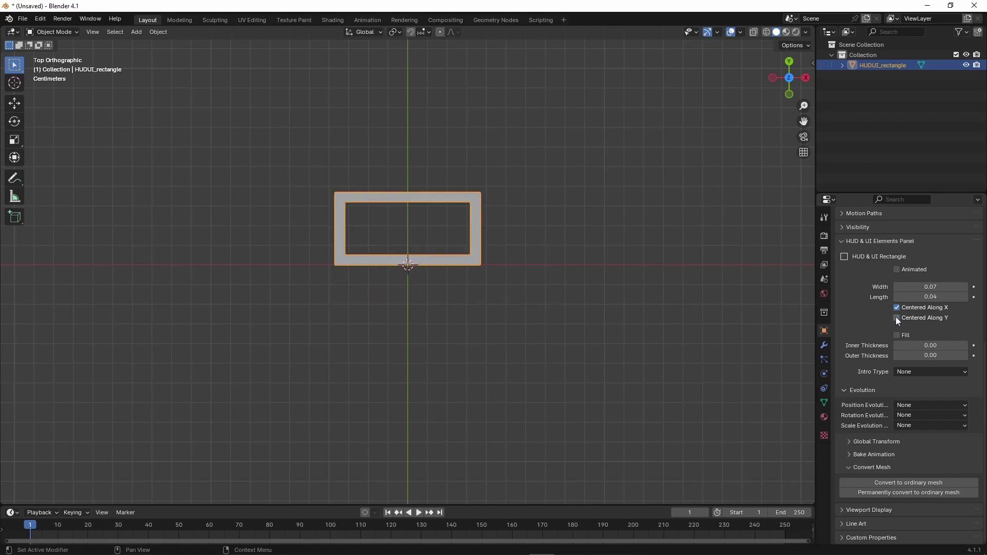
left_click(897, 318)
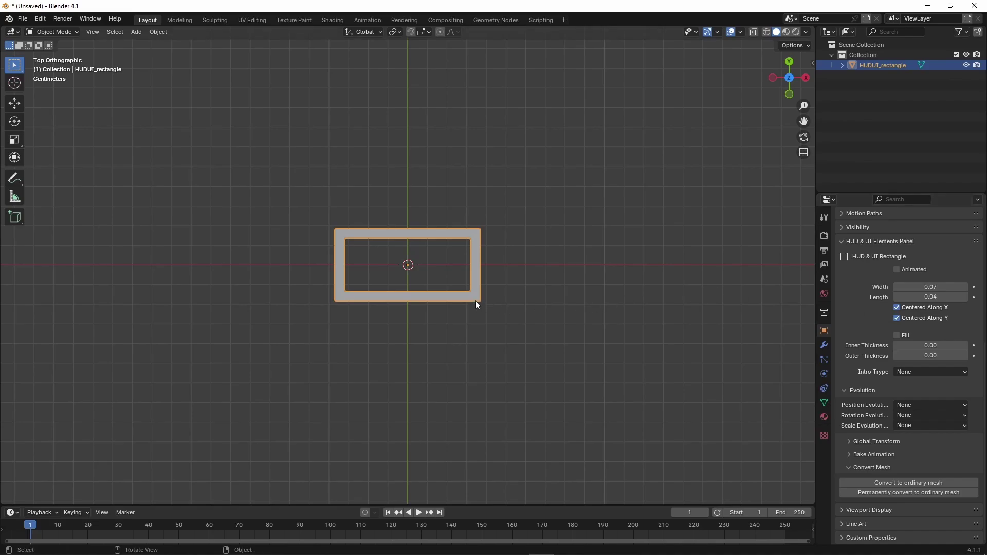
- Replace the rectangle with a HUD & UI pentagon and vary its Base value, ending at 0.05
key("Delete")
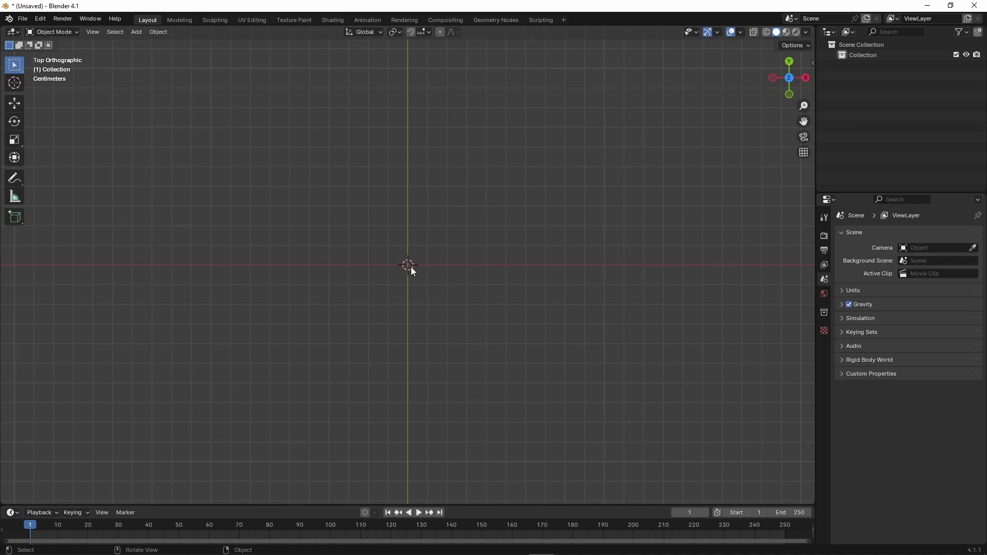
left_click(137, 32)
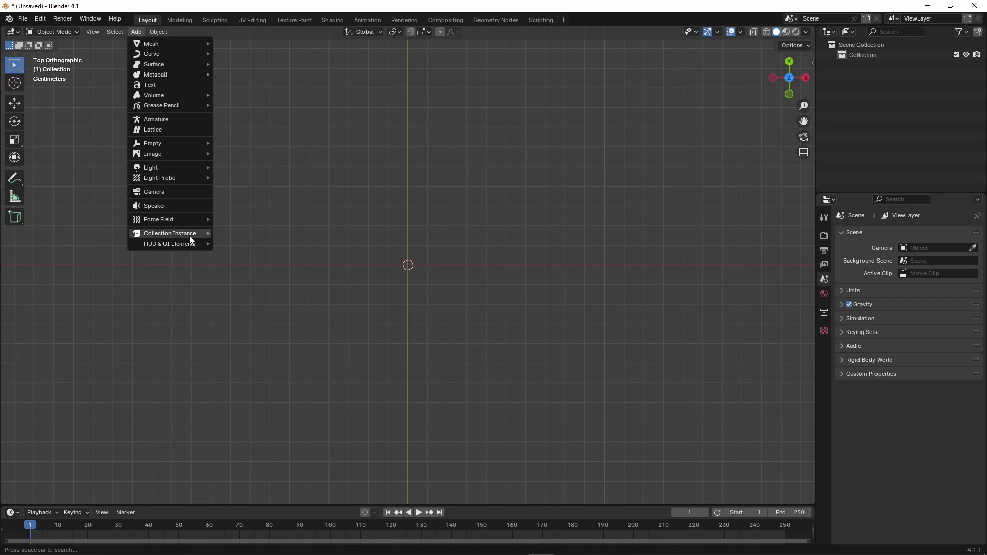
mouse_move(190, 241)
mouse_move(271, 248)
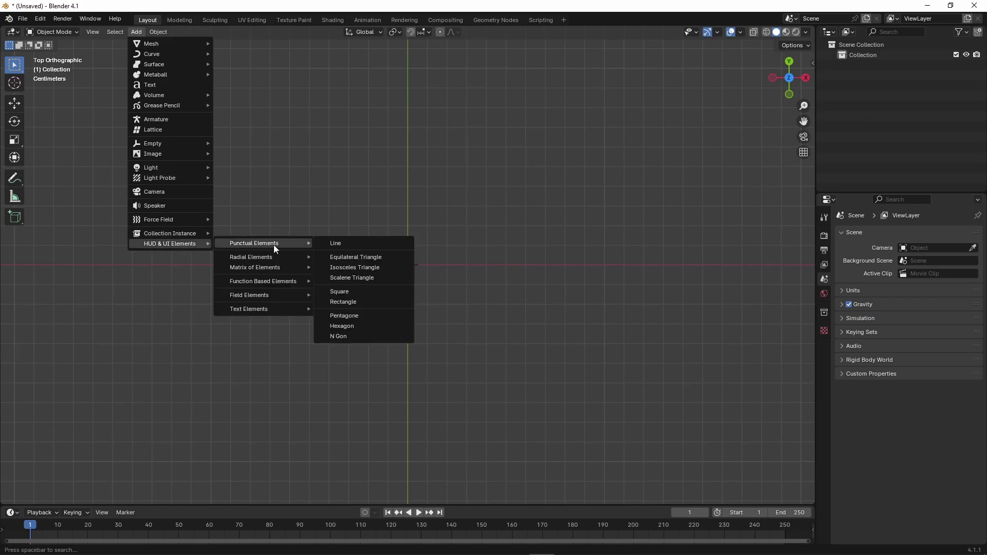
left_click(387, 319)
scroll(847, 323, "down", 8)
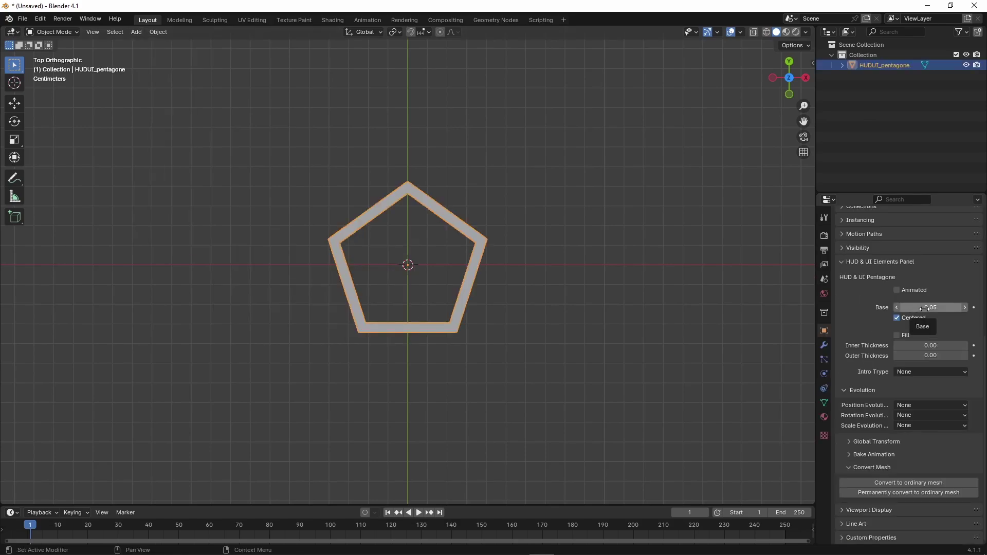
mouse_move(923, 309)
left_mouse_down()
mouse_move(976, 308)
mouse_move(924, 309)
left_mouse_up()
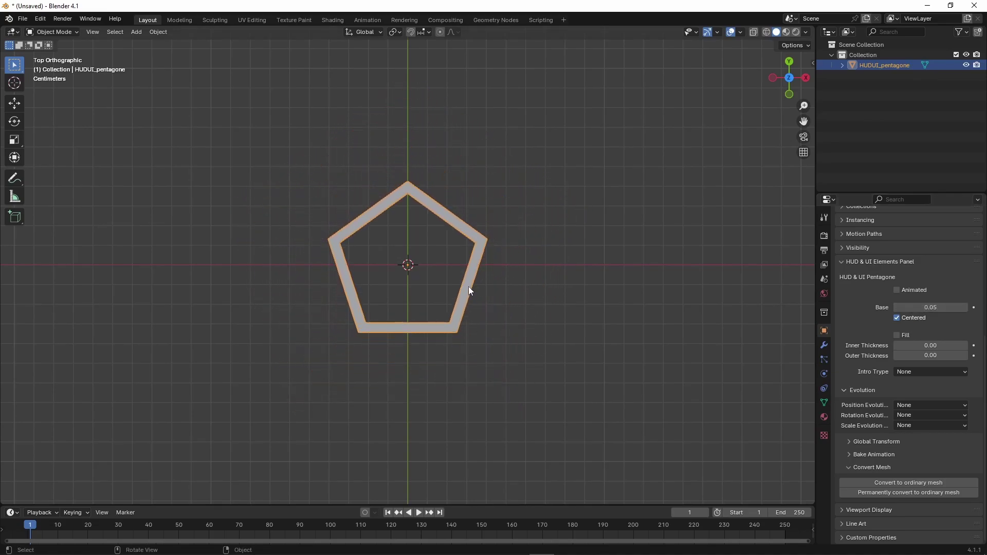
- Replace the pentagon with a HUD & UI hexagon and set its Base to 0.03
key("Delete")
left_click(158, 34)
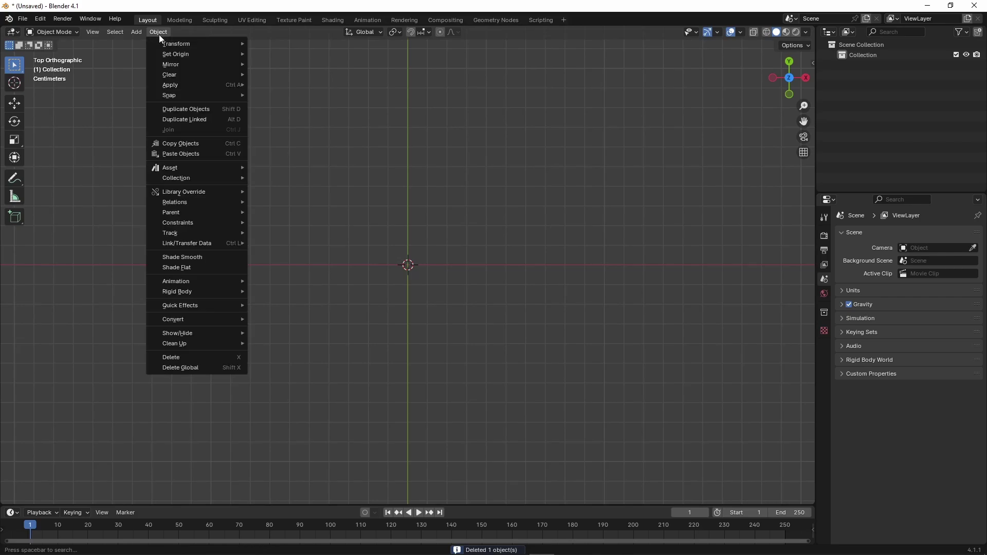
mouse_move(139, 34)
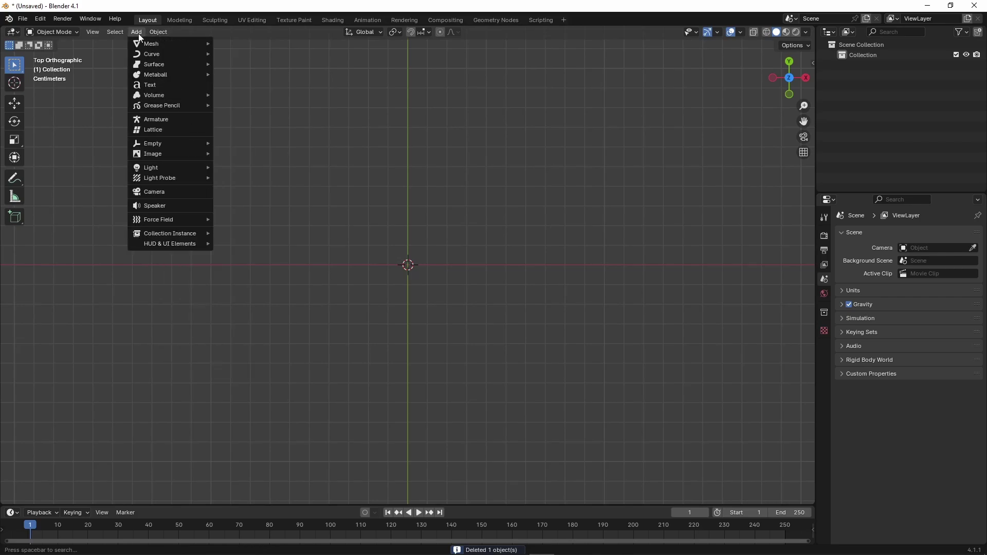
mouse_move(182, 246)
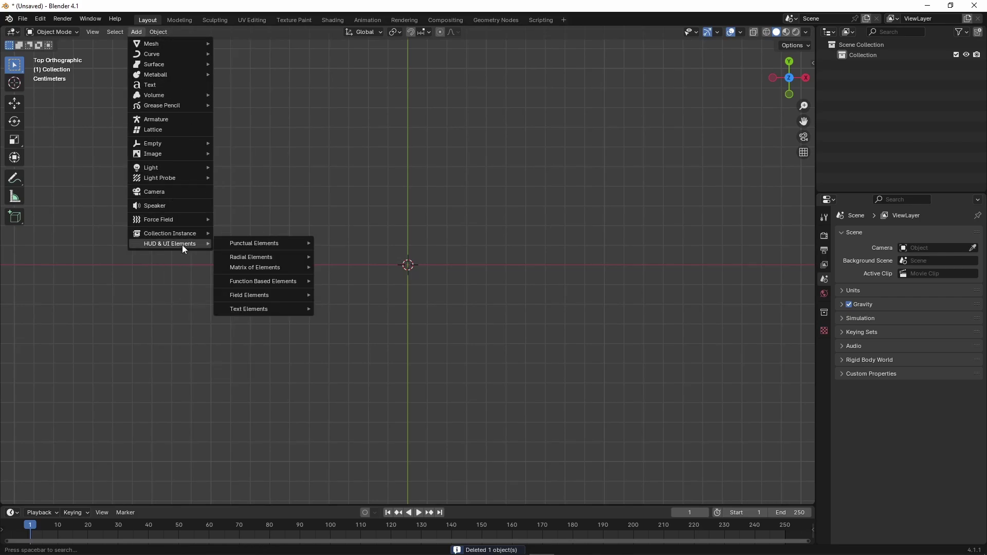
mouse_move(277, 244)
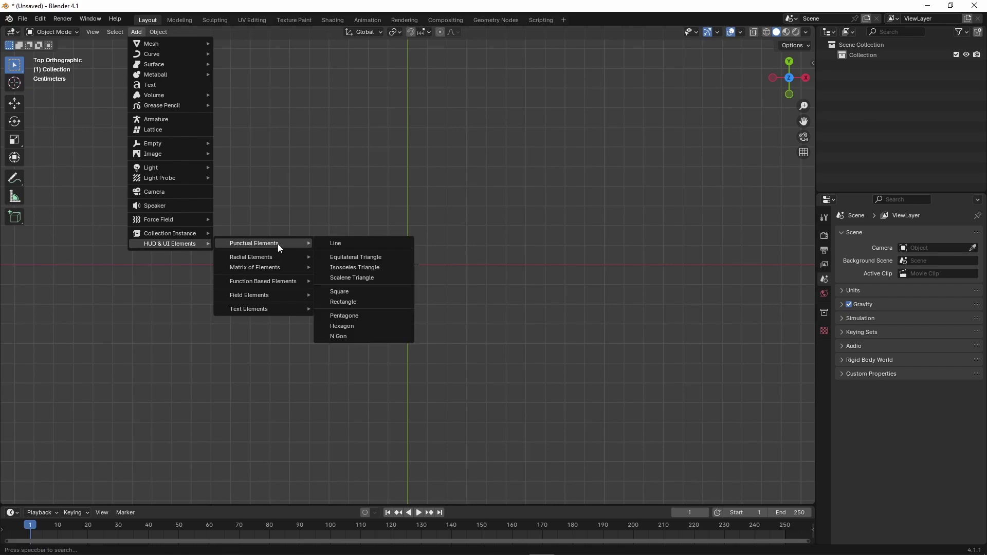
left_click(366, 326)
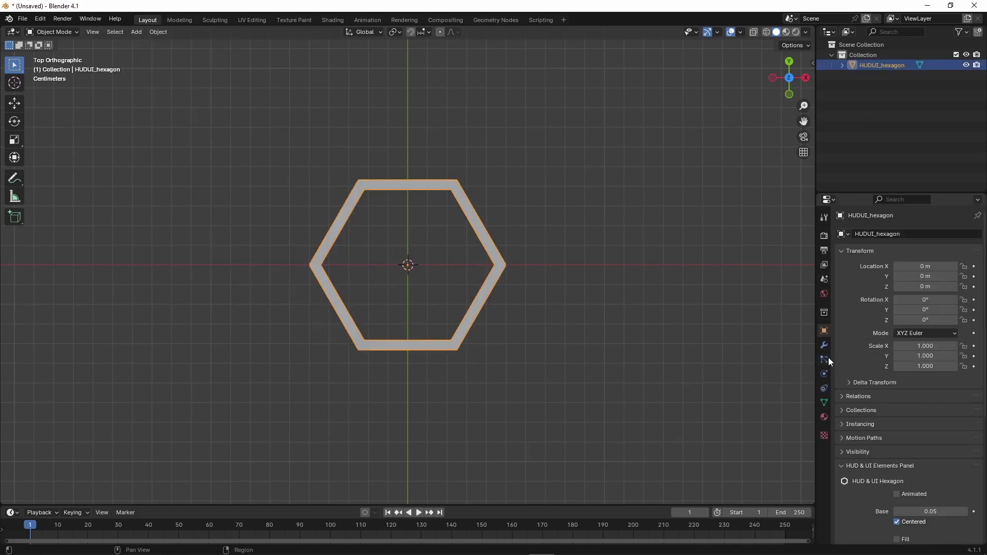
scroll(856, 349, "down", 10)
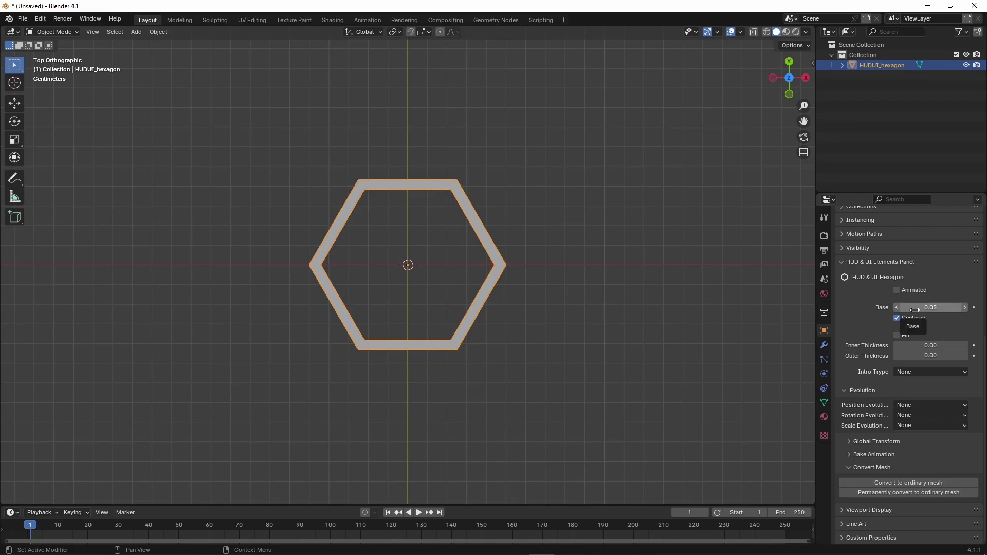
mouse_move(915, 309)
left_mouse_down()
mouse_move(940, 310)
mouse_move(904, 310)
left_mouse_up()
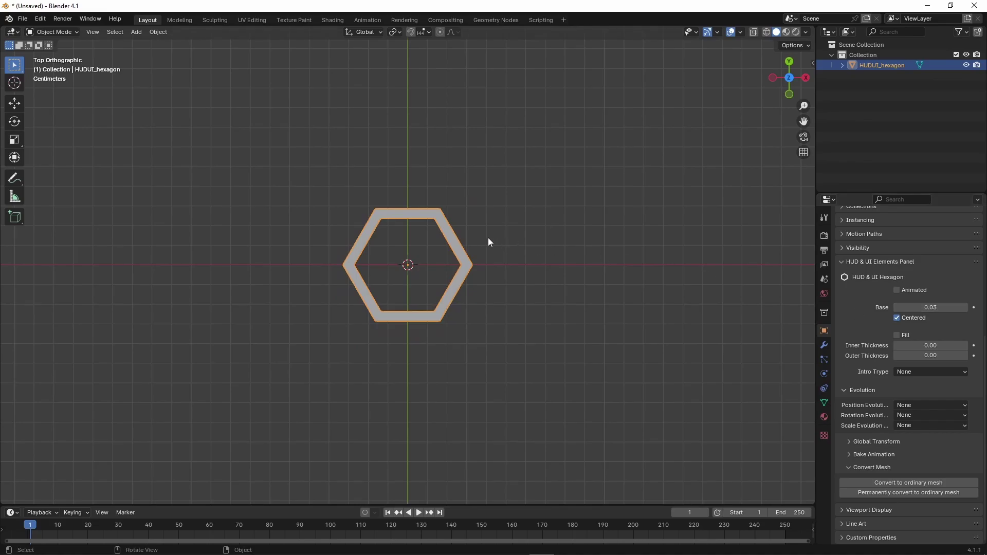
- Delete the hexagon and add a HUD & UI N Gon from the punctual elements
key("Delete")
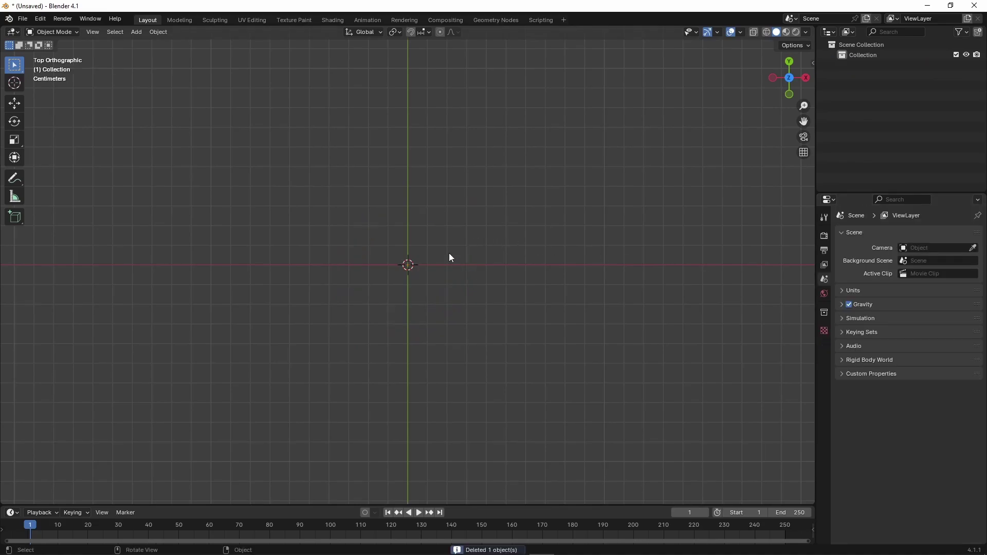
left_click(137, 32)
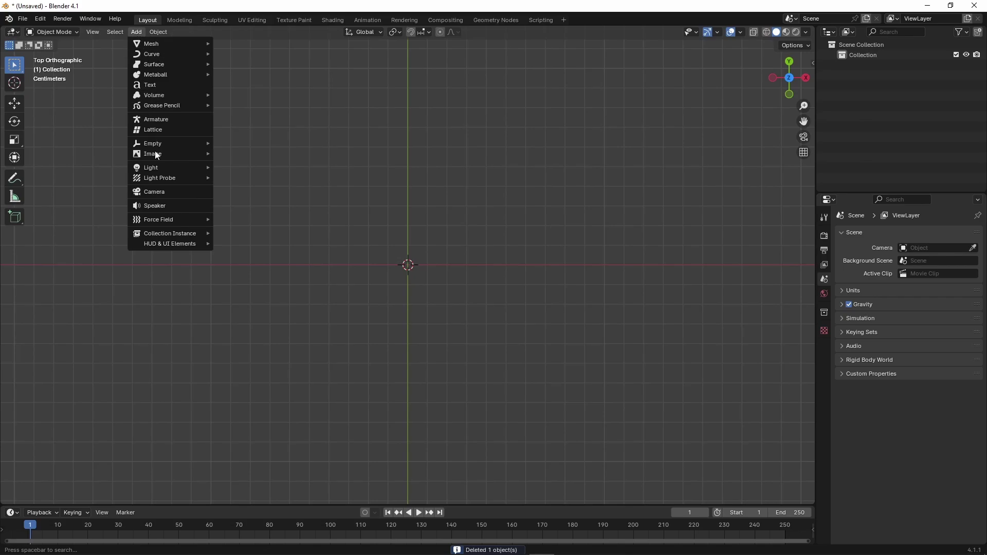
mouse_move(177, 243)
mouse_move(263, 246)
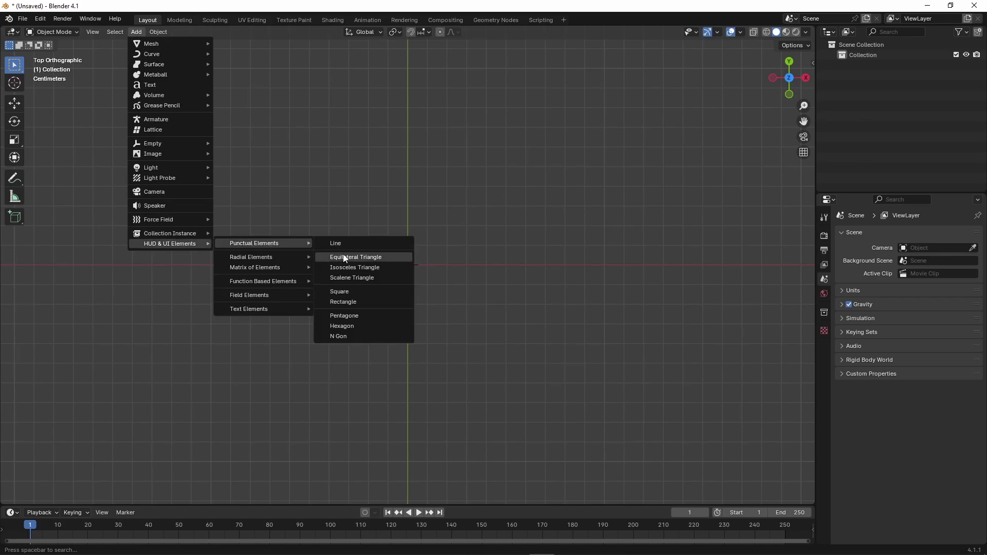
left_click(371, 336)
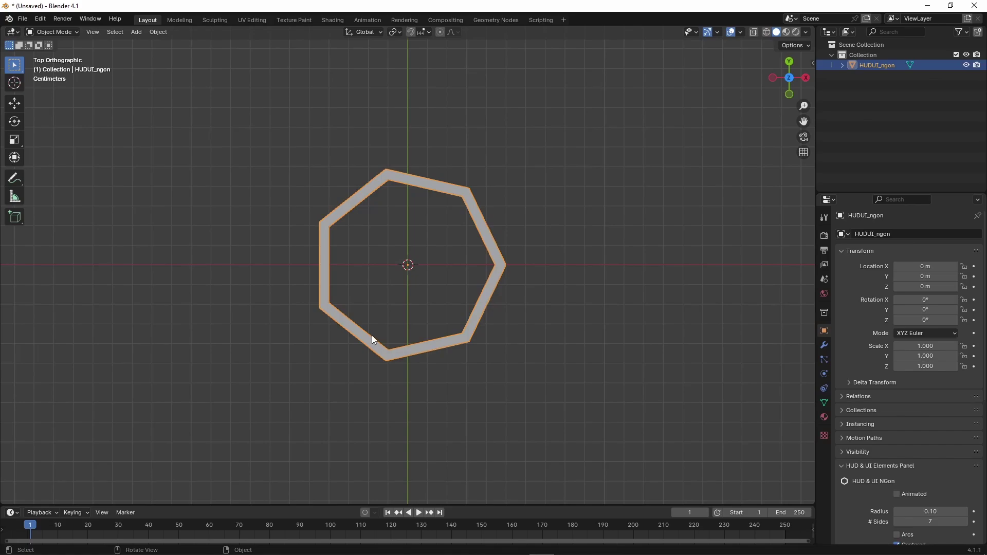
- Reduce the N Gon to 3 sides, raise it one side at a time to 6, and set it to 16 sides
scroll(882, 381, "down", 10)
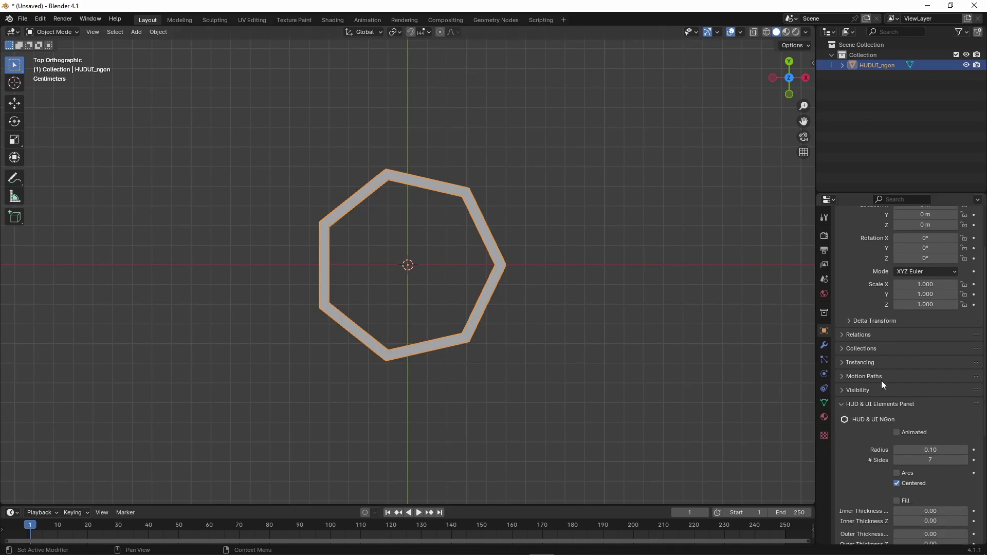
scroll(882, 382, "down", 1)
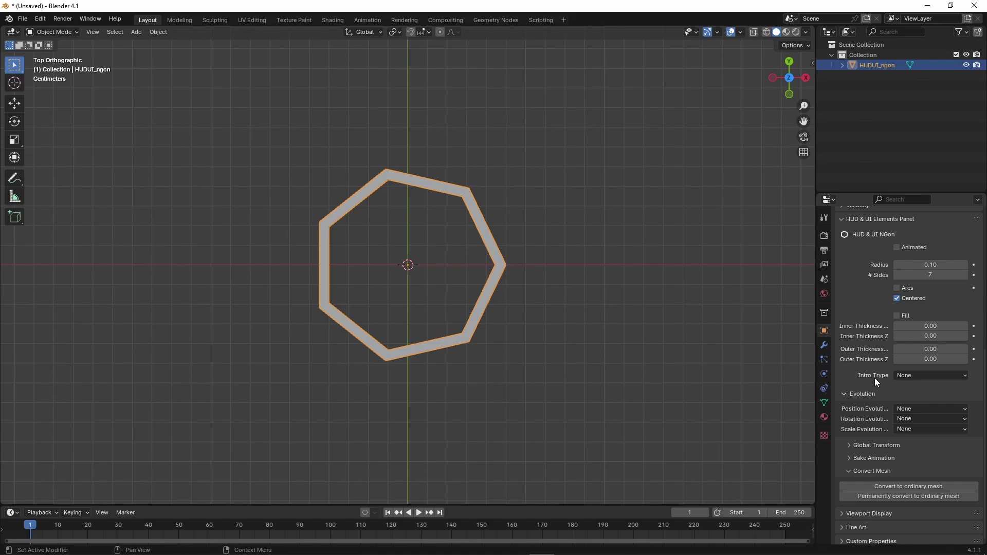
scroll(874, 374, "up", 1)
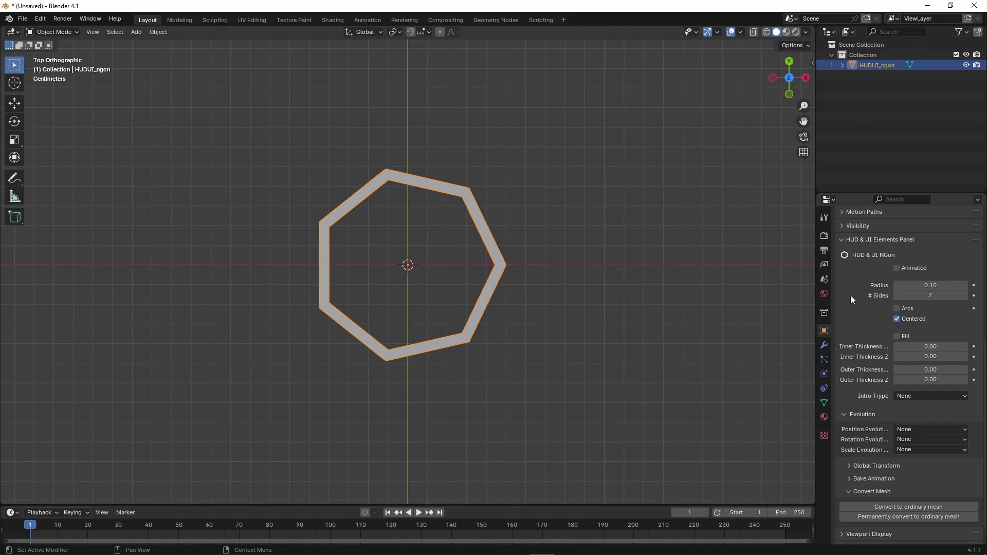
mouse_move(916, 286)
left_mouse_down()
mouse_move(967, 286)
mouse_move(915, 286)
mouse_move(953, 296)
mouse_move(910, 296)
mouse_move(921, 297)
left_mouse_up()
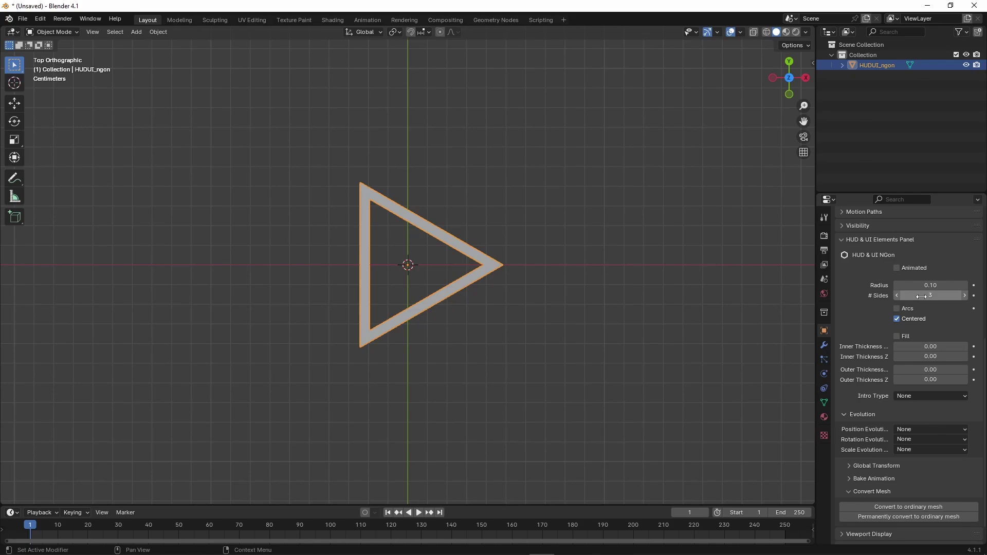
left_click(966, 296)
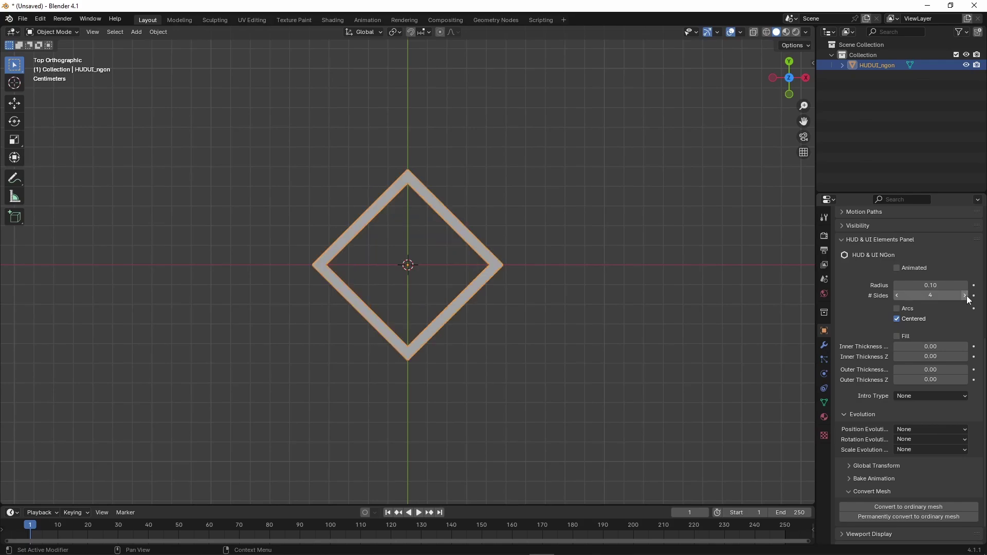
left_click(965, 296)
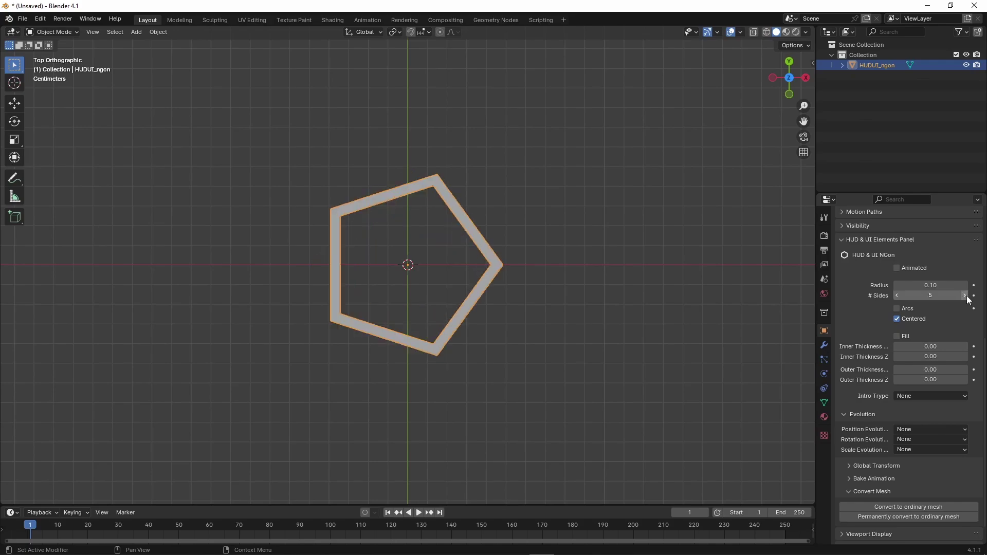
left_click(965, 296)
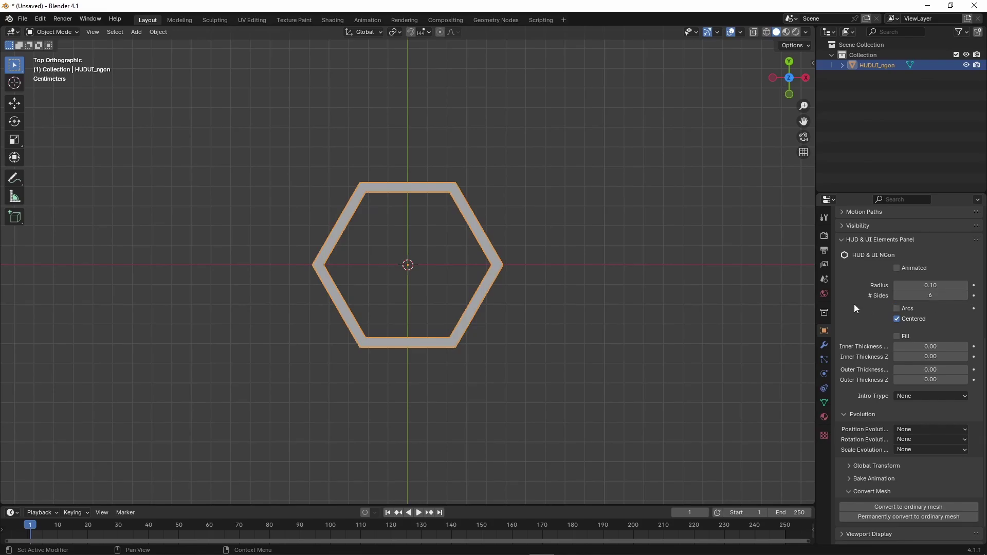
left_click(927, 295)
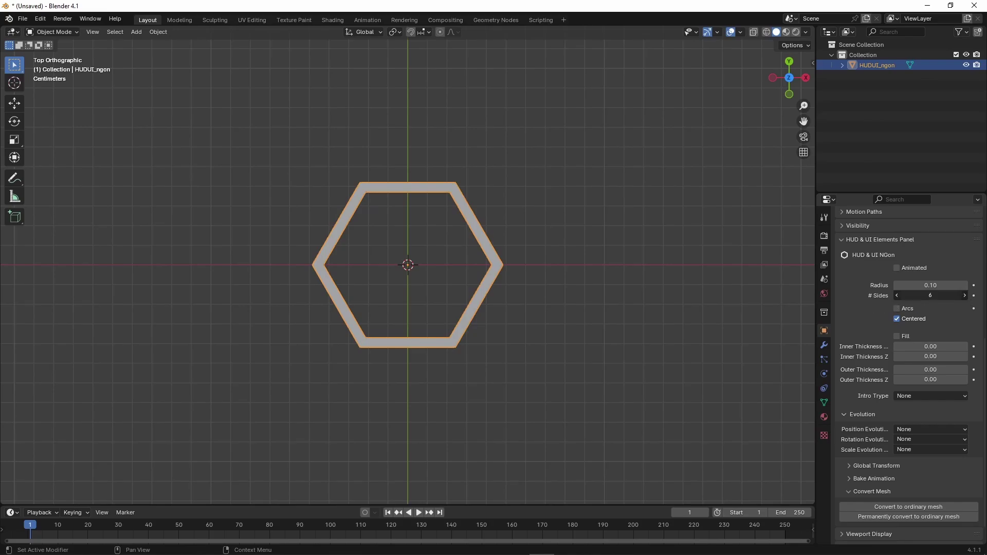
type("16")
key("Return")
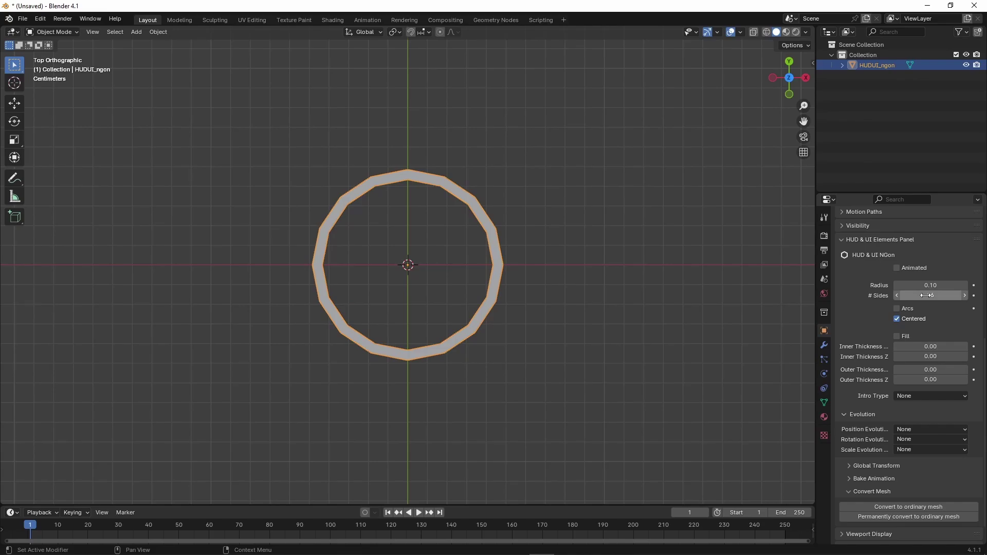
- Enable Arcs on the N Gon, reduce its radius to 0.07 and lower its number of sides to 3
left_click(909, 309)
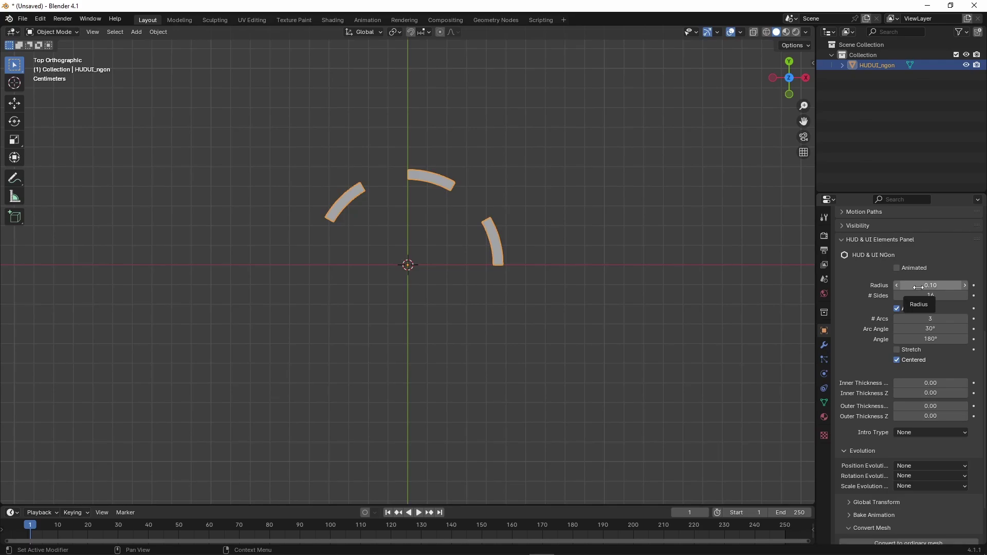
mouse_move(919, 288)
left_mouse_down()
mouse_move(944, 287)
mouse_move(916, 296)
left_mouse_up()
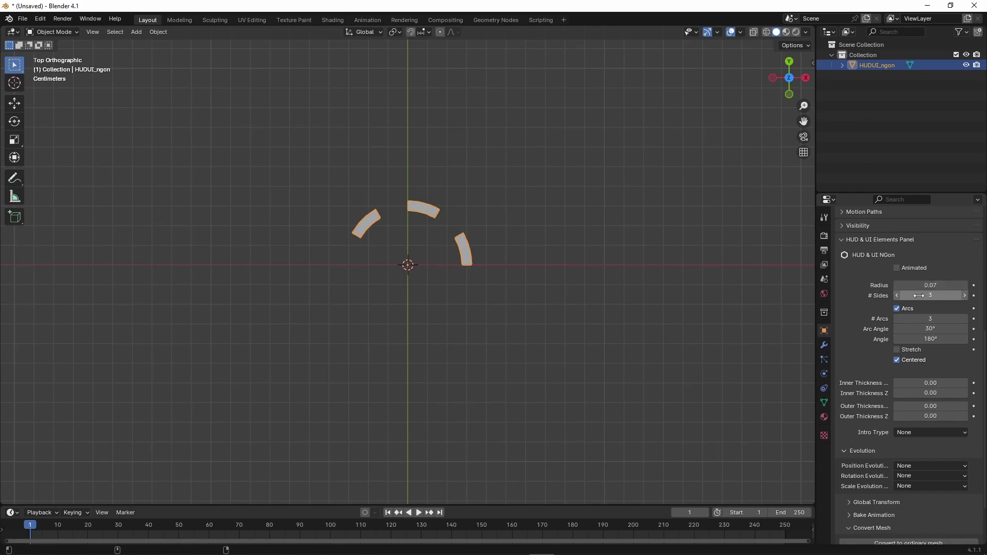
- Step the number of sides up and down while viewing the arcs in wireframe
left_click(965, 297)
left_click(767, 33)
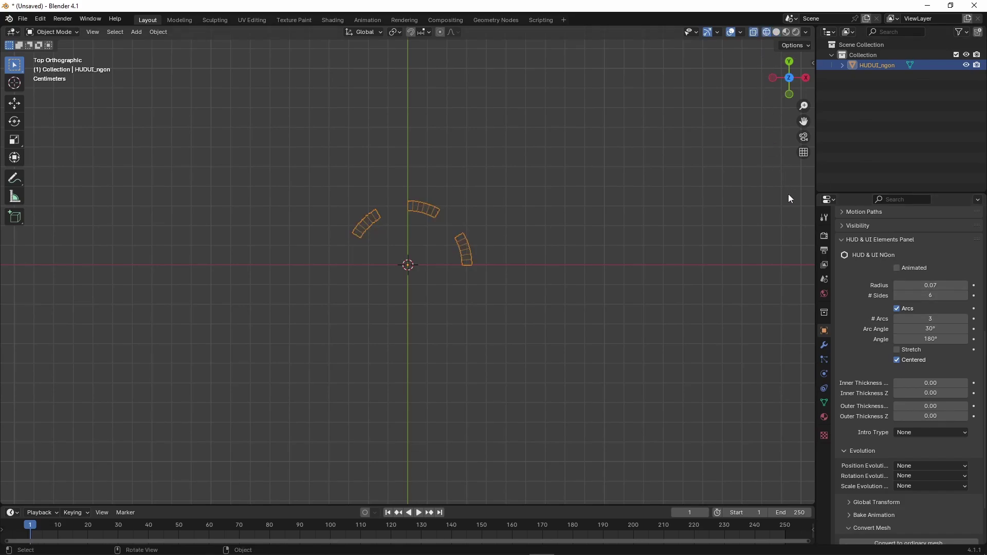
left_click(898, 296)
left_click(897, 296)
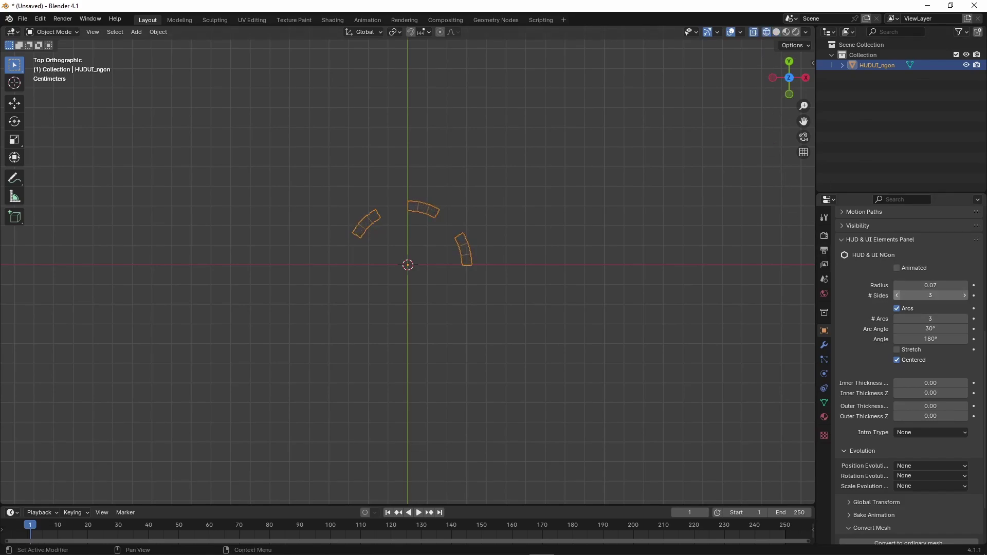
left_click(897, 296)
left_click(966, 297)
left_click(967, 296)
left_click(967, 296)
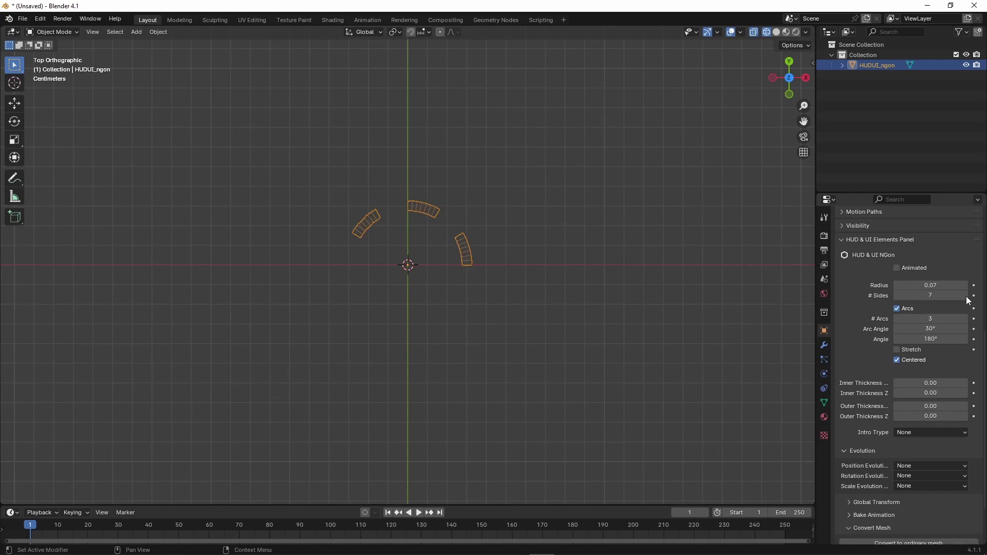
left_click(967, 296)
left_click(967, 297)
left_click(967, 297)
- Set the number of sides to 16 and return the viewport to solid shading
left_click(945, 297)
type("16")
key("Return")
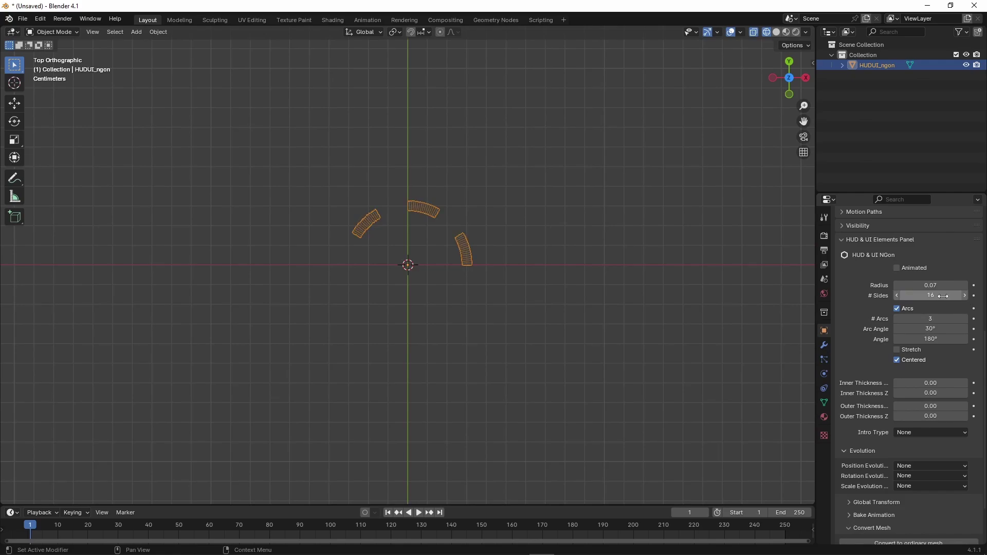
left_click(778, 32)
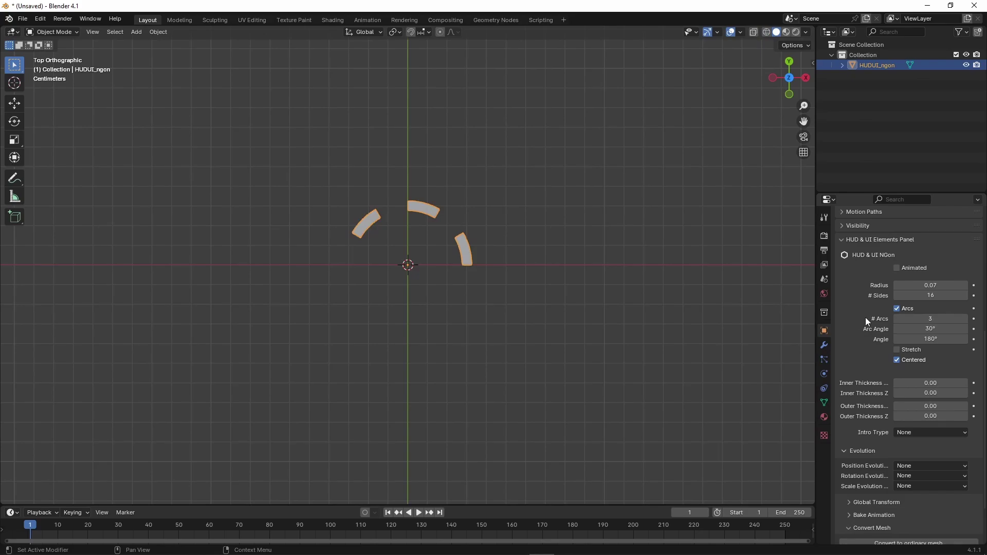
- Raise the number of arcs to 5 and bring it back to 3
left_click(964, 320)
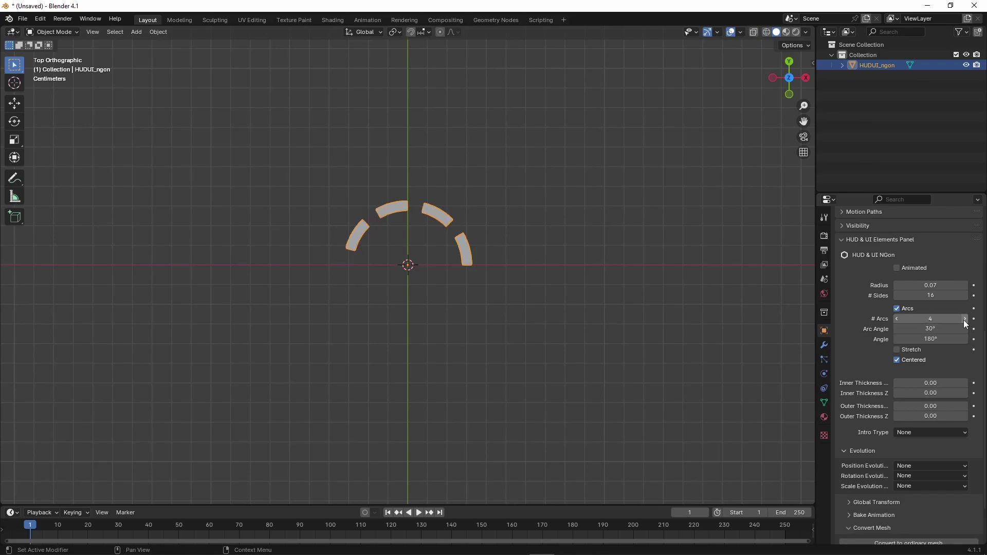
left_click(965, 319)
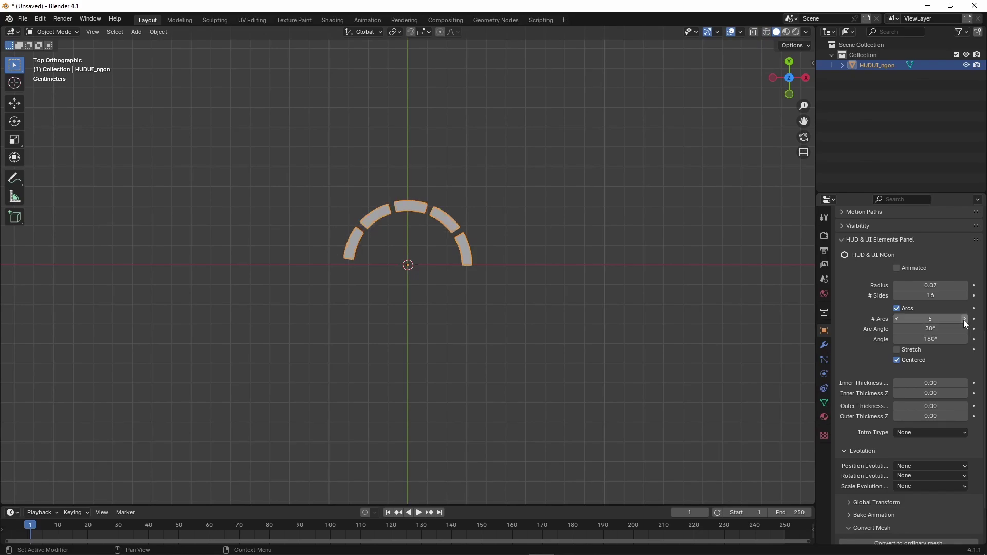
left_click(898, 320)
left_click(898, 320)
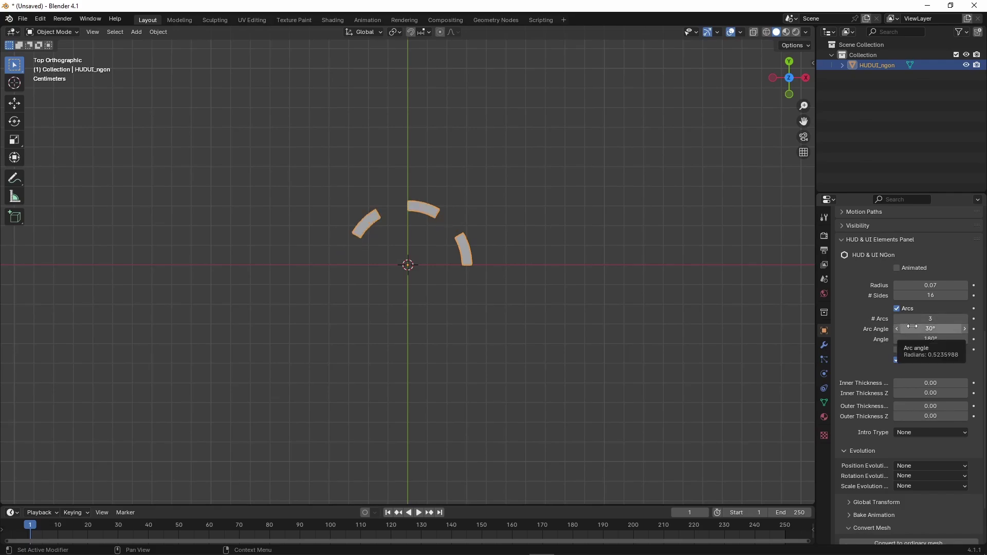
- Set the N Gon's Arc Angle to 15° and its Angle to 360°
mouse_move(913, 327)
left_mouse_down()
mouse_move(941, 327)
mouse_move(879, 327)
mouse_move(894, 326)
left_mouse_up()
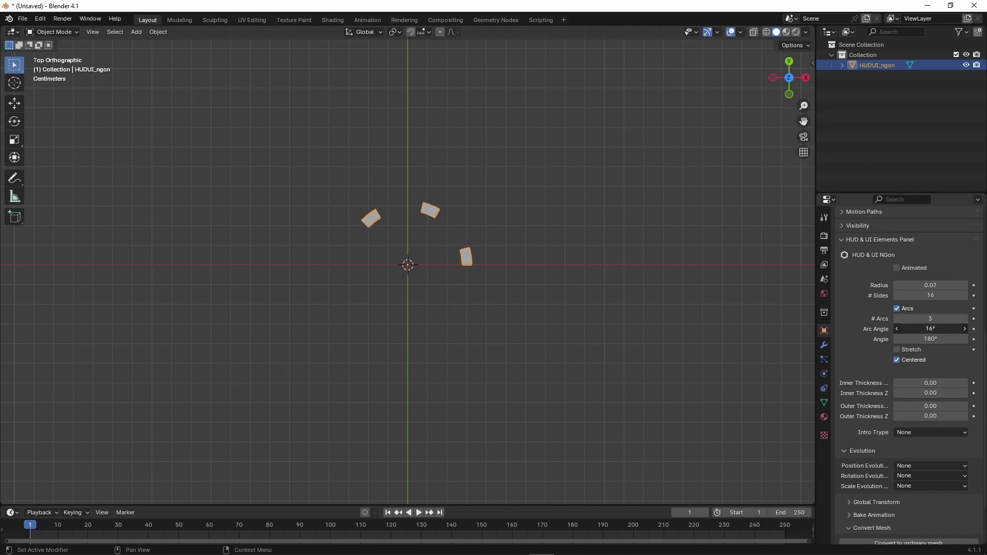
left_click(916, 327)
type("15")
key("Return")
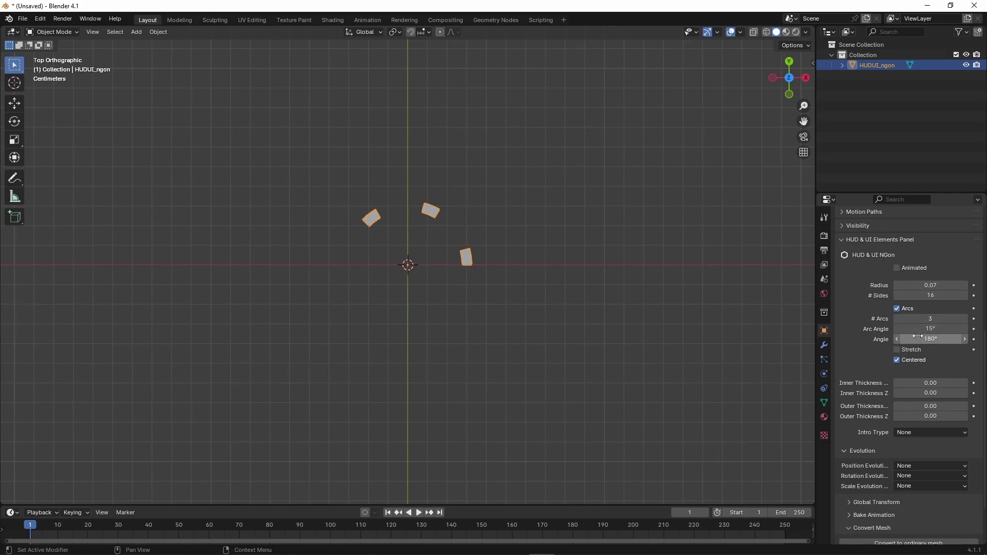
left_click_drag(918, 339, 942, 339)
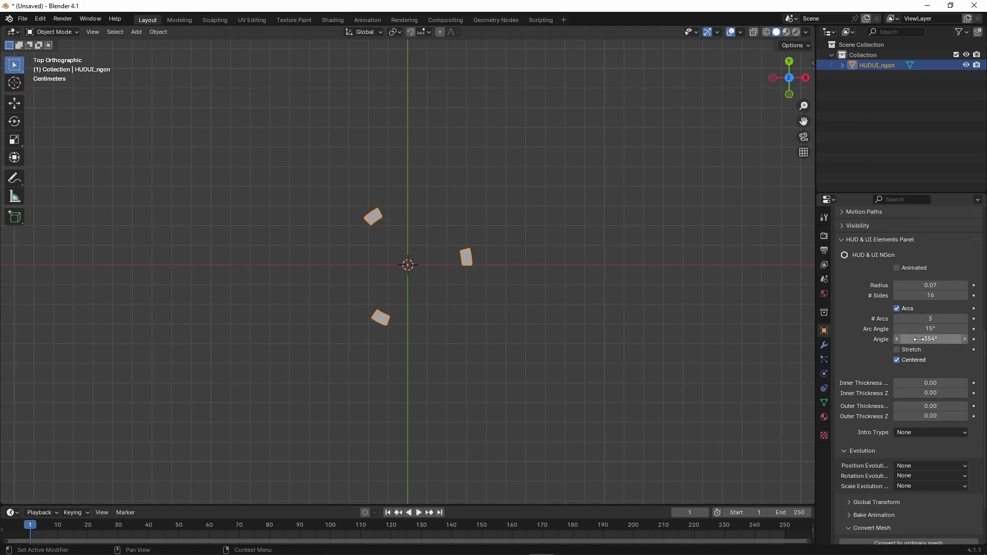
left_click(921, 340)
type("360")
key("Return")
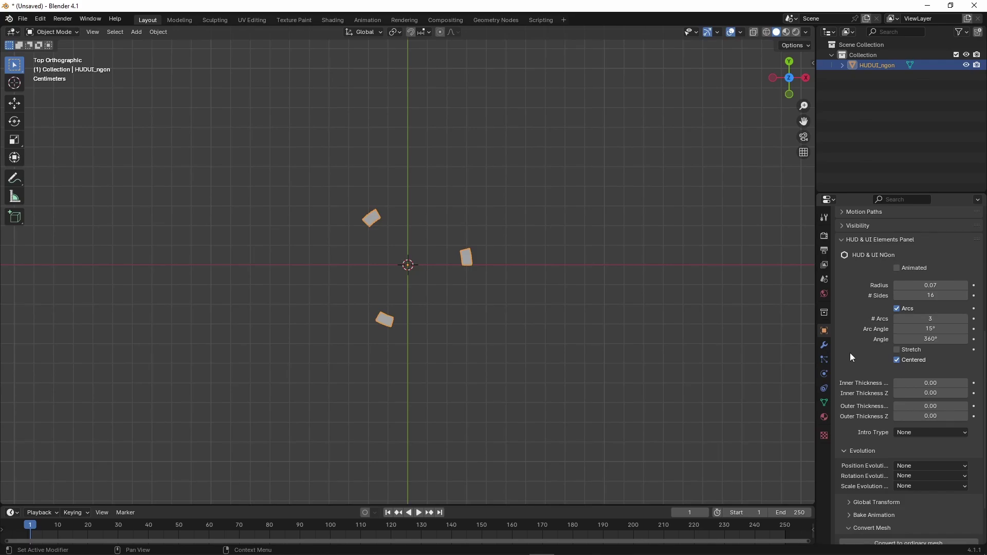
- Enable Stretch for the arcs and set the Angle to 270°, then to 180°
left_click(897, 350)
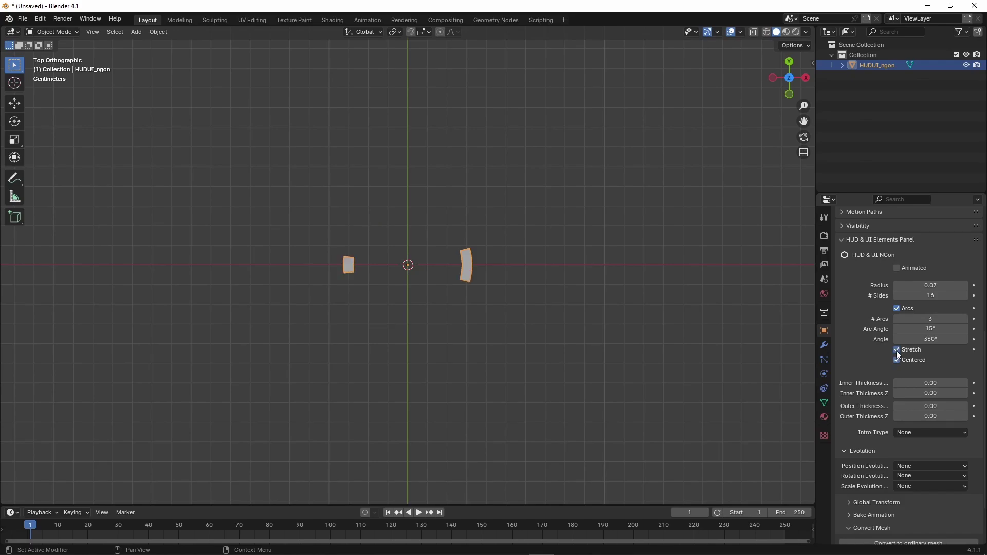
left_click(921, 340)
type("270")
key("Return")
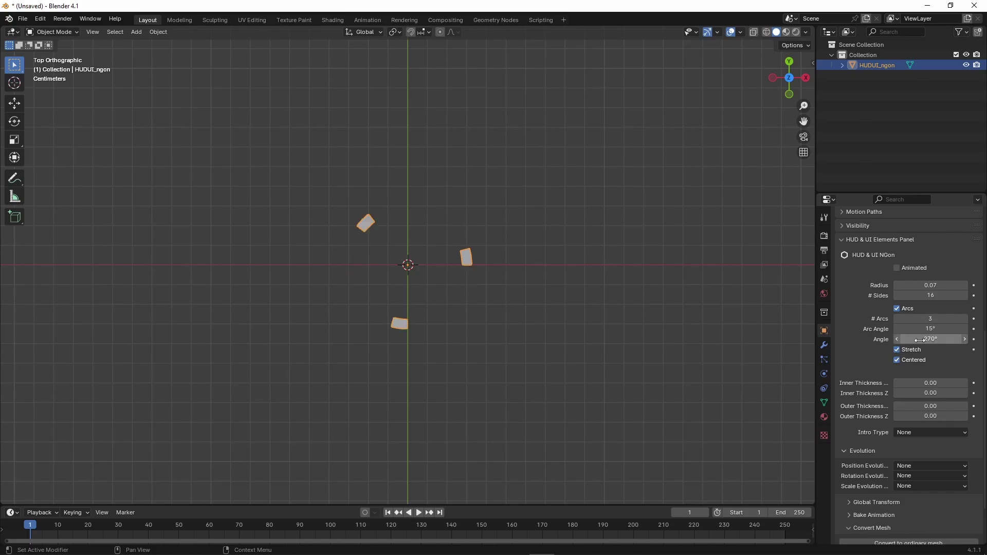
left_click(920, 341)
type("180")
key("Return")
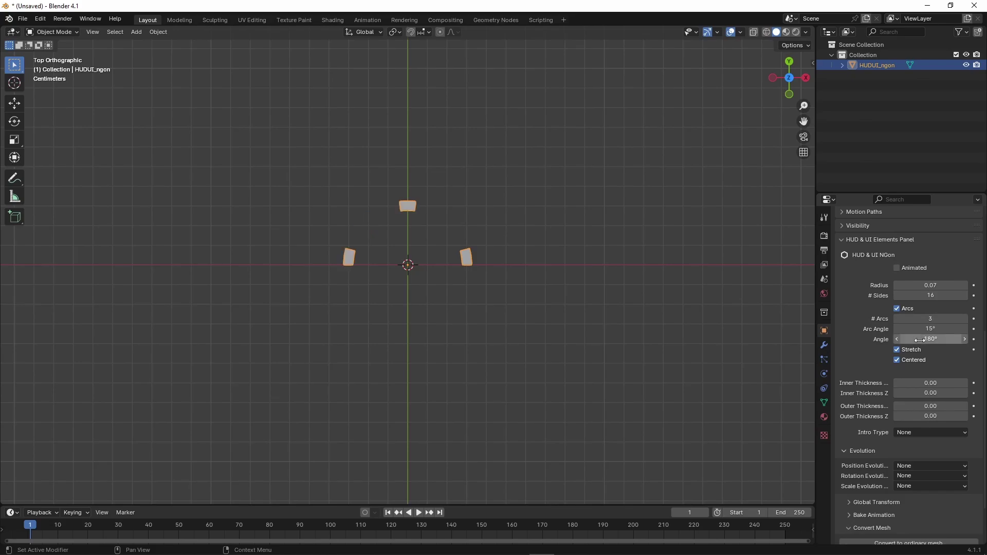
- Increase the number of stretched arcs to 7
left_click(965, 319)
left_click(965, 319)
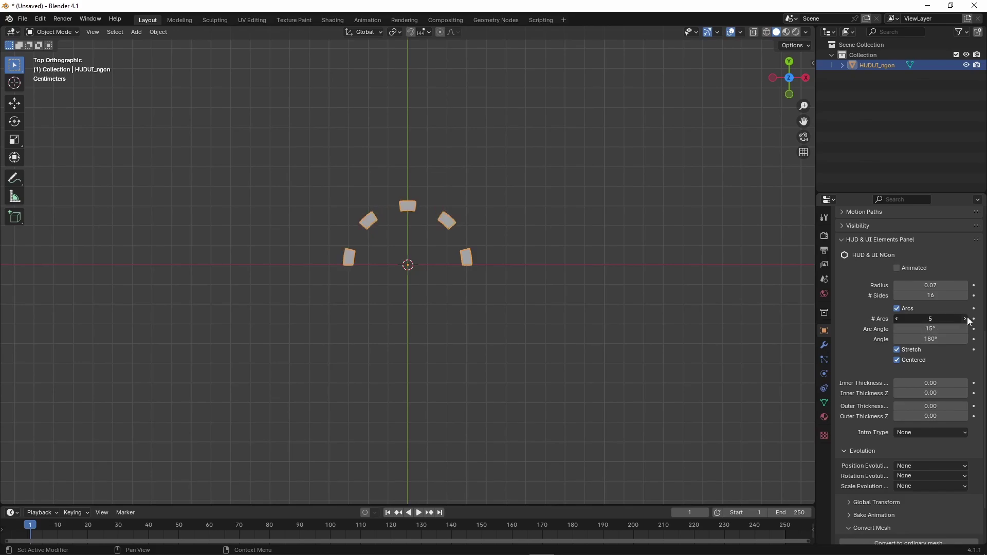
left_click(965, 318)
left_click(965, 318)
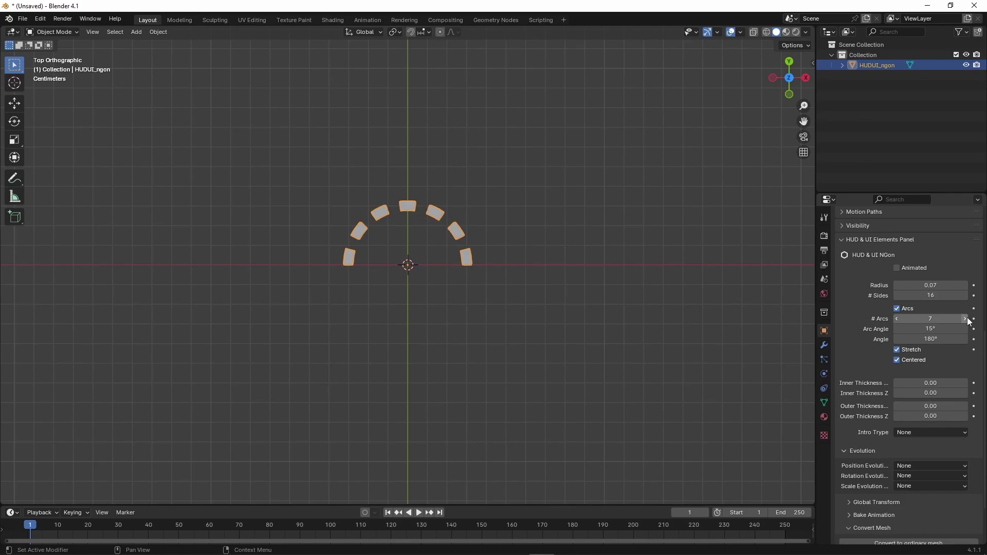
- Set the Angle to 90° and reduce the Arc Angle to 4.2° to separate the arcs
left_click(932, 339)
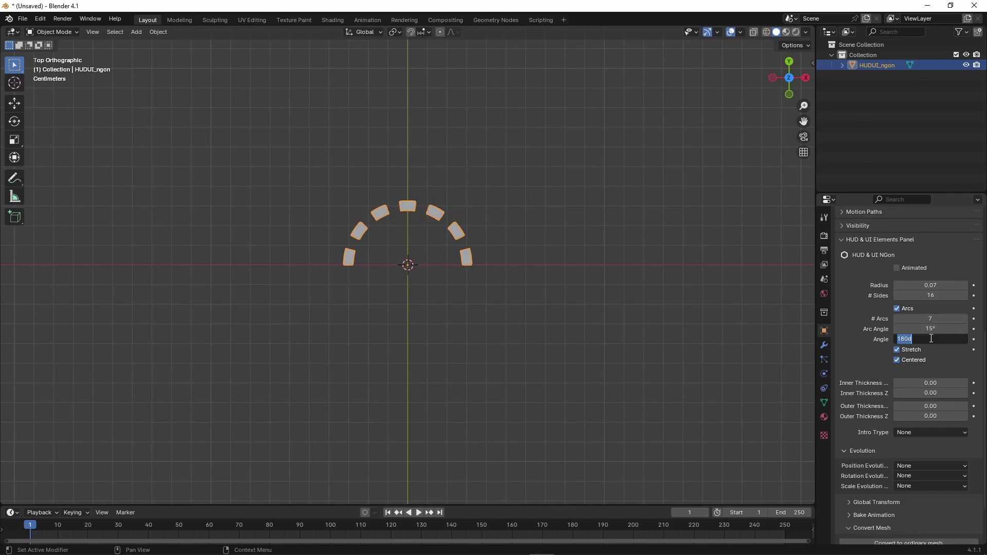
type("90")
key("Return")
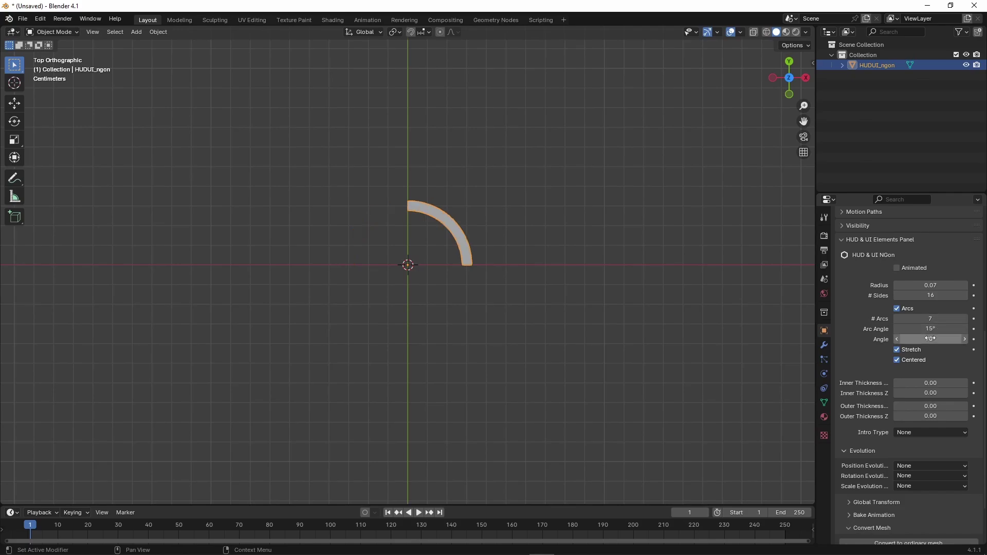
left_click_drag(935, 329, 935, 330)
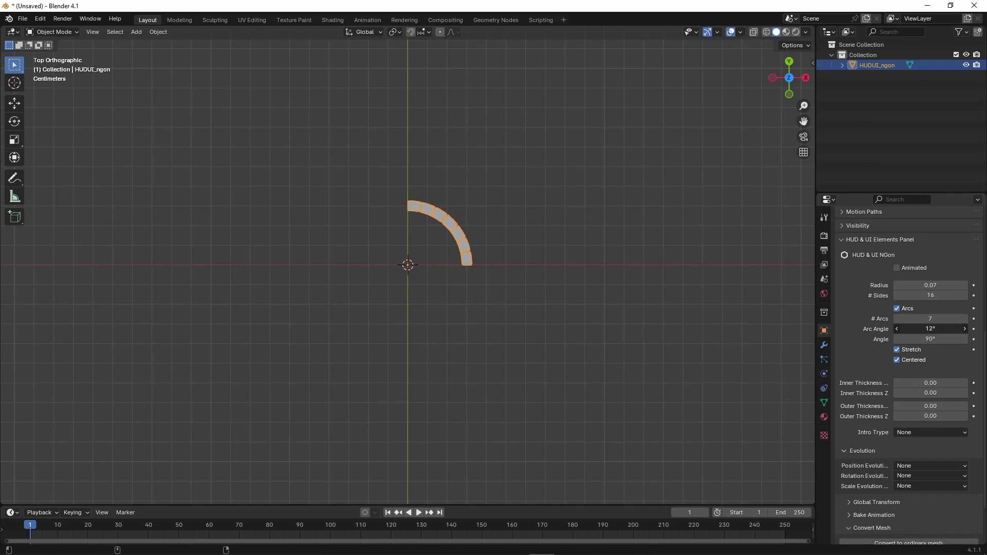
mouse_move(935, 329)
left_mouse_down()
mouse_move(907, 330)
mouse_move(937, 330)
left_mouse_up()
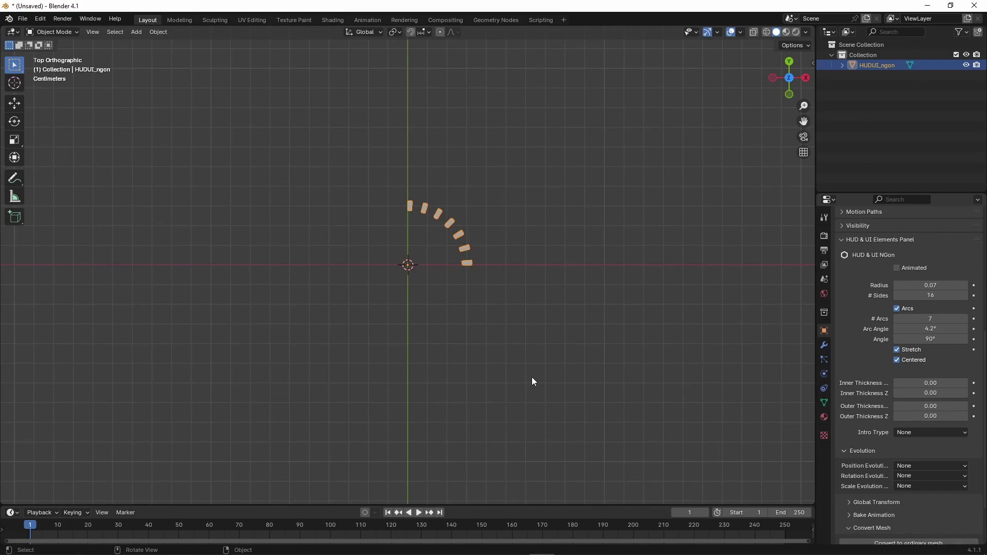